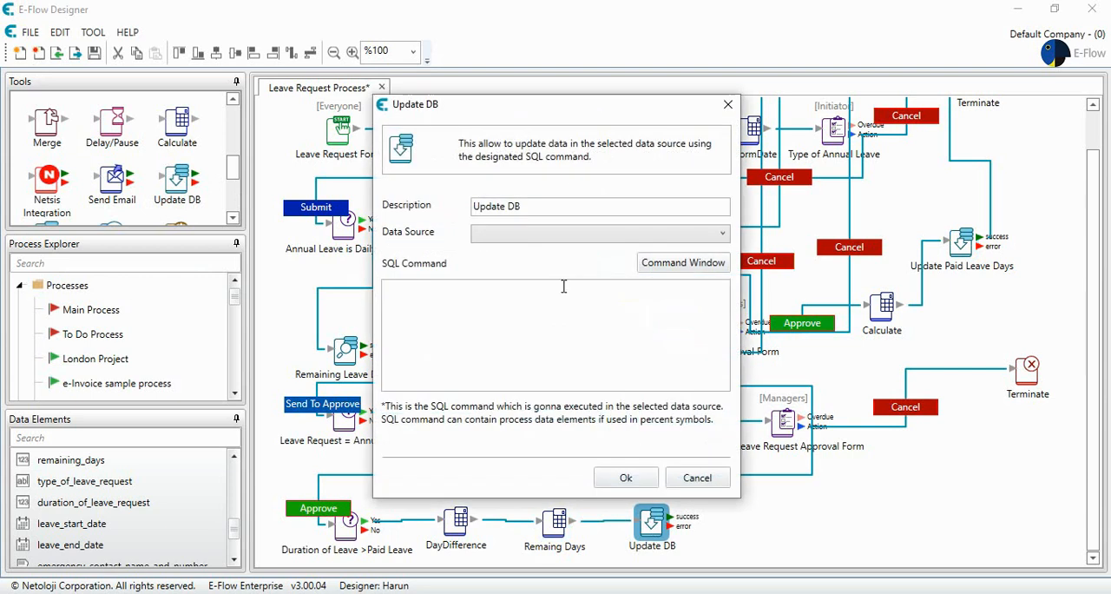
- Rename the Update DB node's description to Remaining Leave Day(s) and choose Eflow as its data source
drag(540, 206, 422, 209)
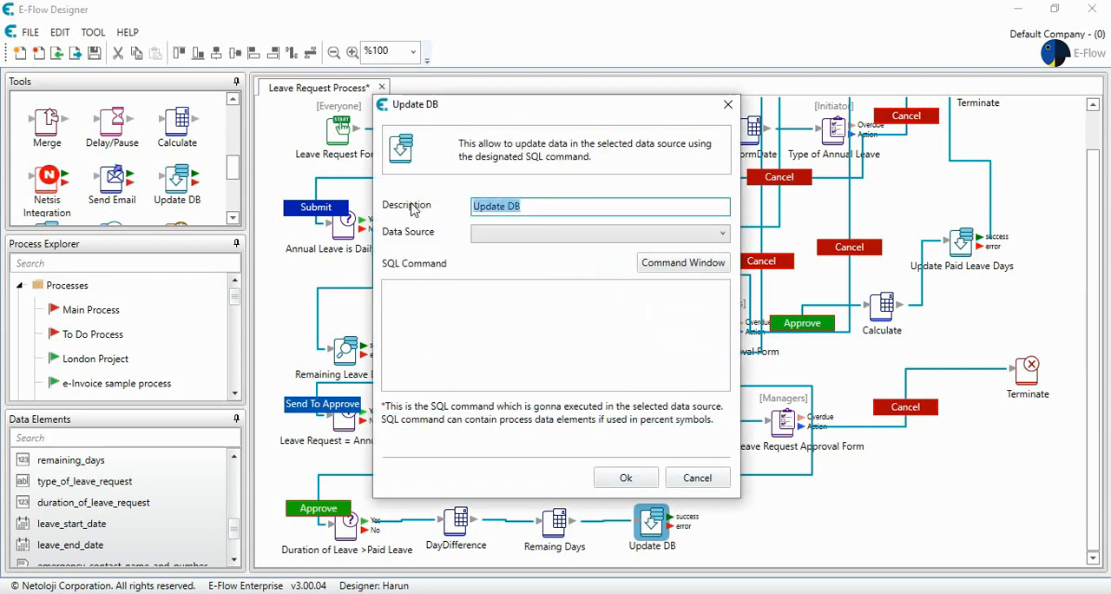
text(Remai)
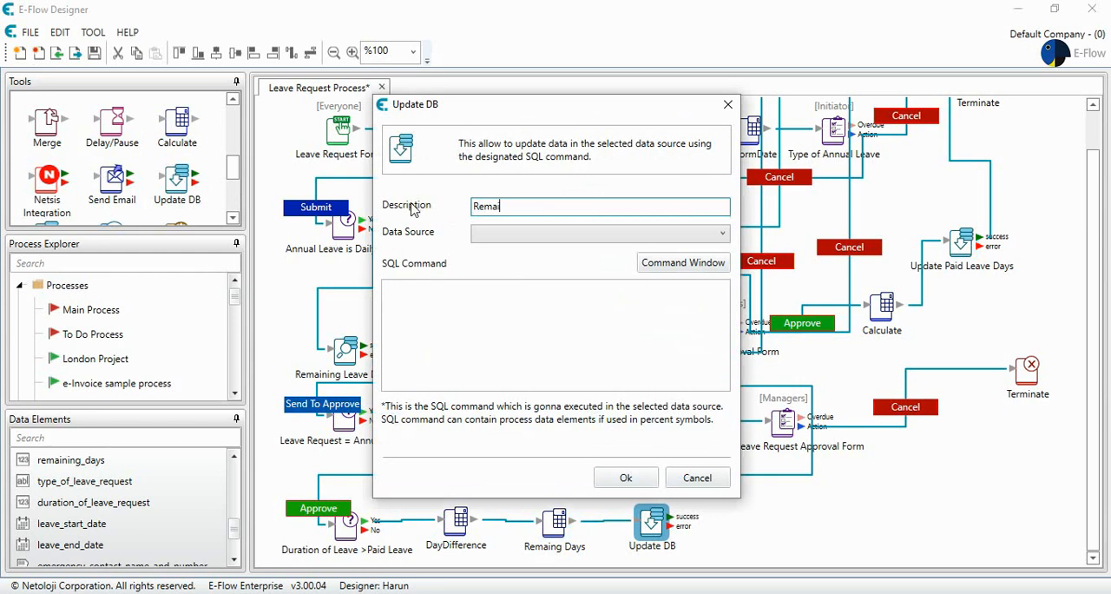
text(ning Leave Day(s)
click(563, 235)
click(549, 252)
click(516, 298)
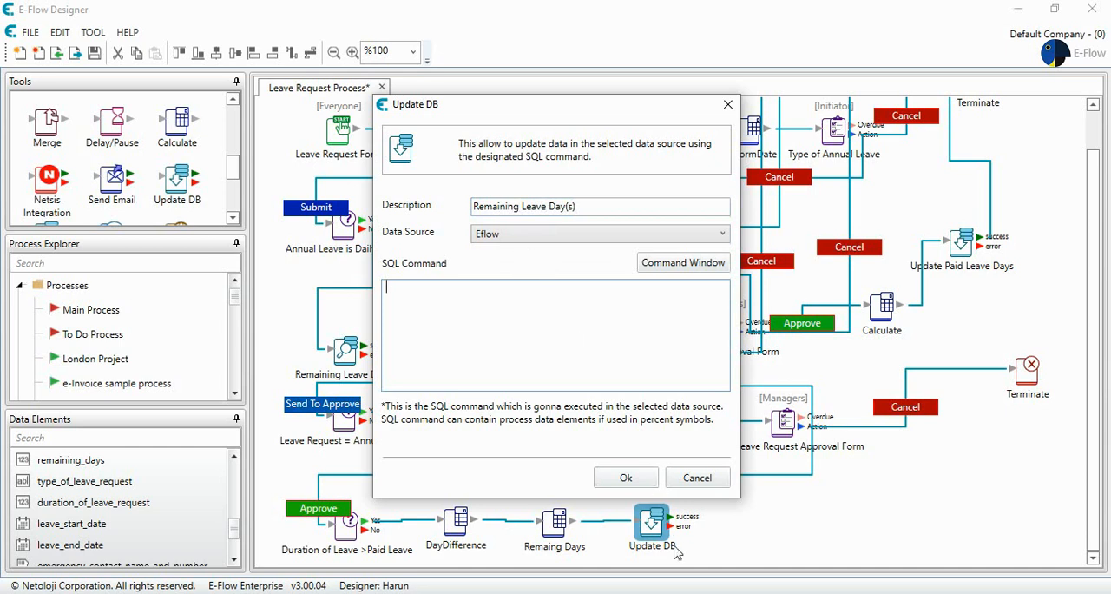
- Copy the SEC_USERS update query from SQL Server Management Studio into the SQL command and confirm the dialog
click(689, 593)
drag(810, 113, 293, 124)
key(ctrl+c)
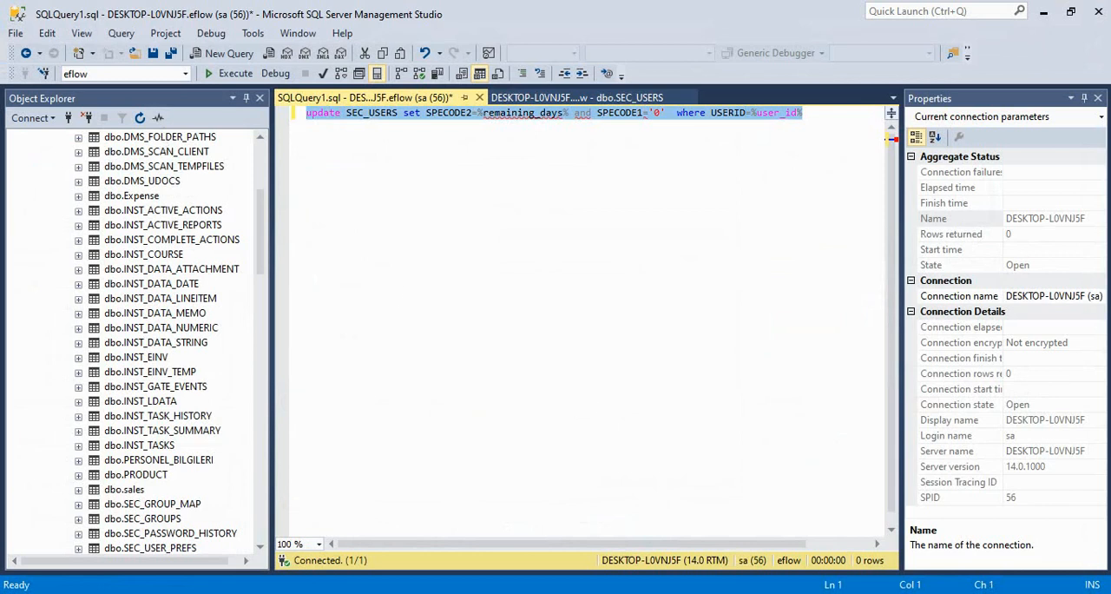
mouse_move(689, 593)
click(709, 532)
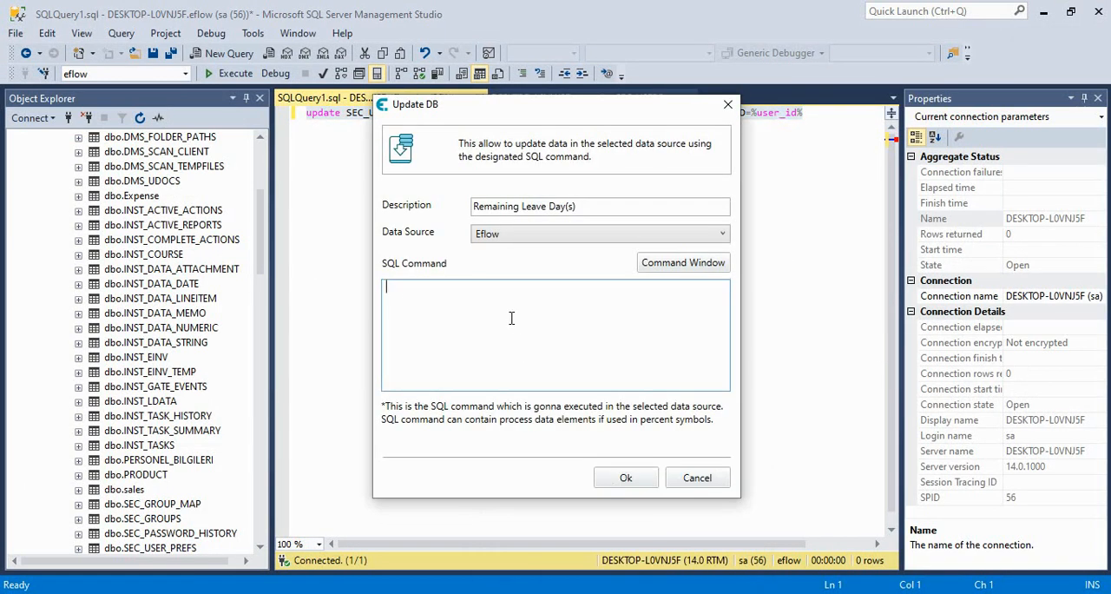
key(ctrl+v)
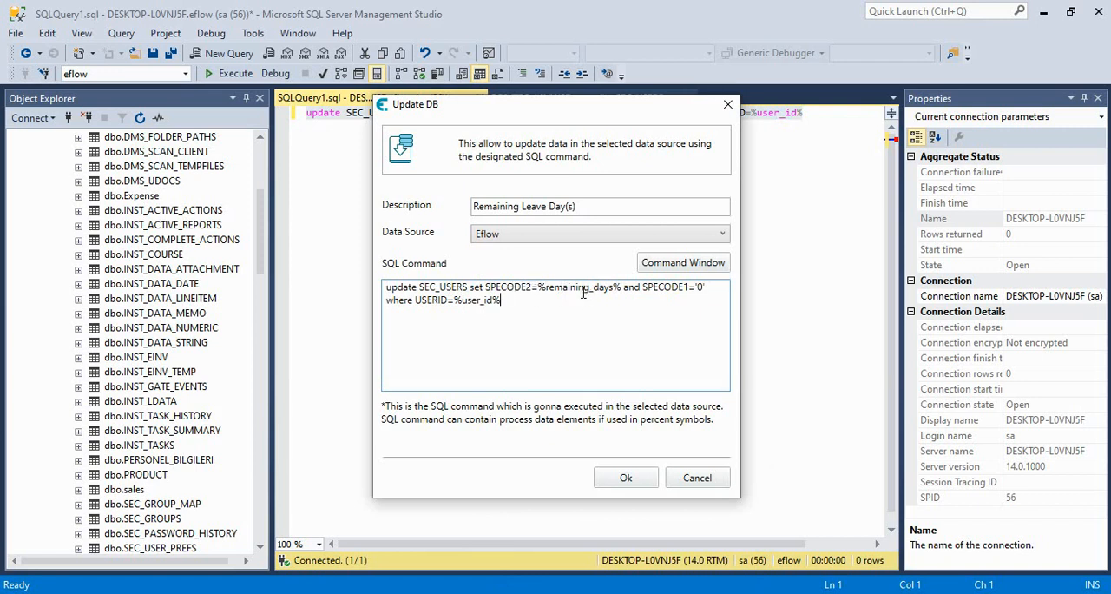
click(626, 477)
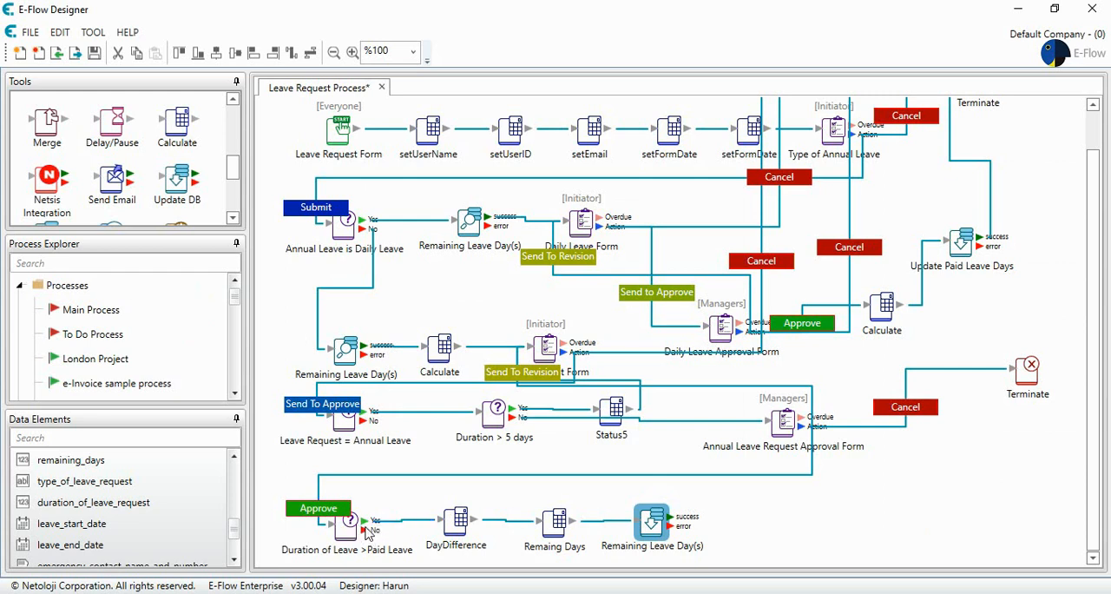
drag(362, 529, 421, 528)
click(393, 522)
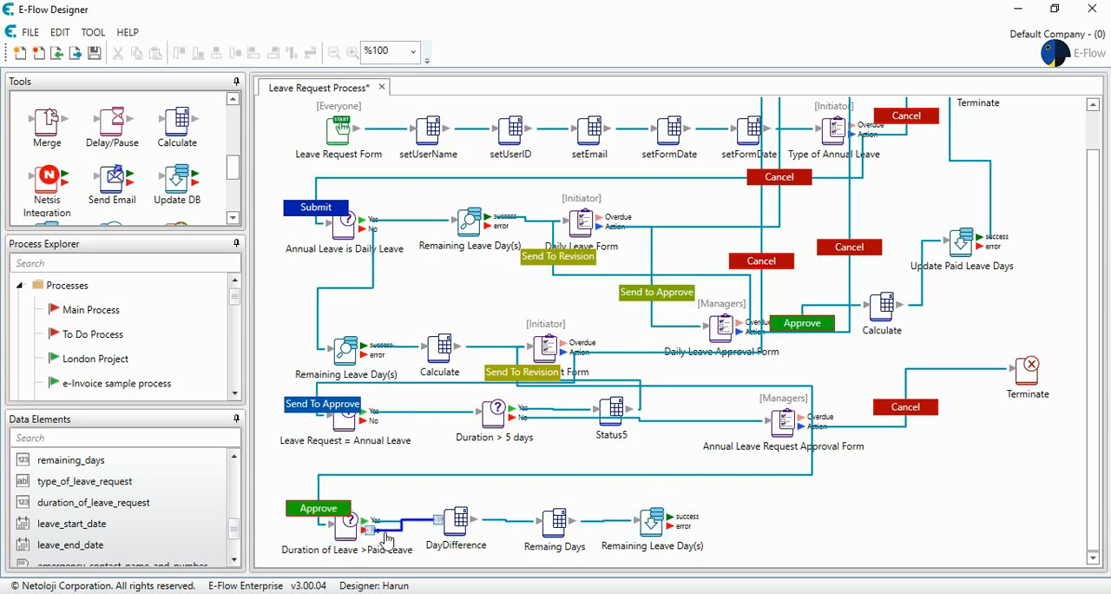
key(Delete)
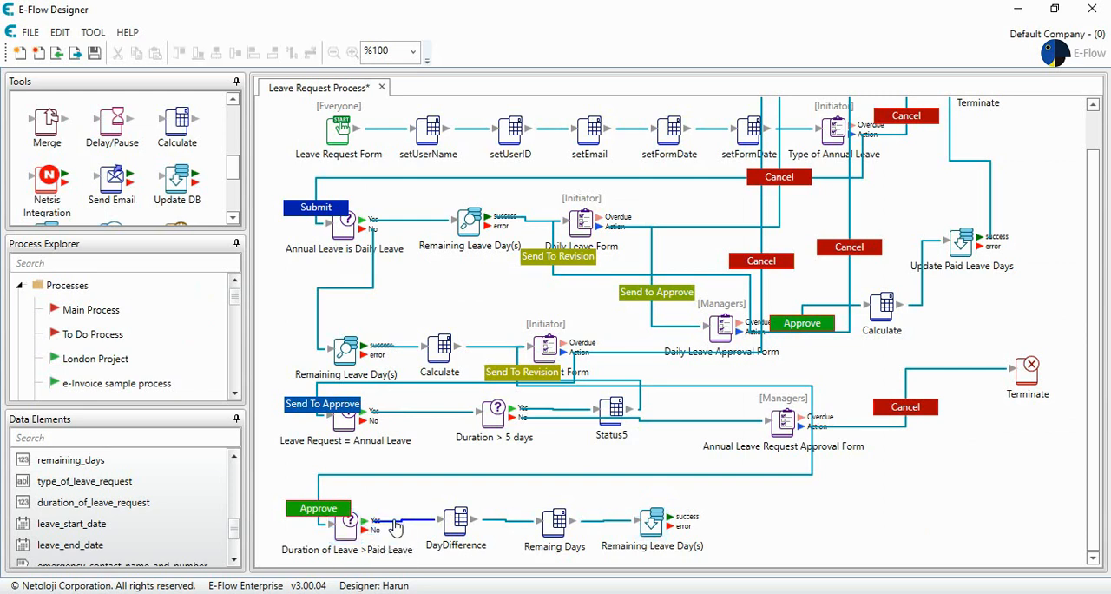
- Move the DayDifference, Remaing Days and Remaining Leave Day(s) nodes up above the decision's No branch
drag(457, 522, 469, 472)
drag(555, 521, 554, 472)
drag(632, 536, 632, 491)
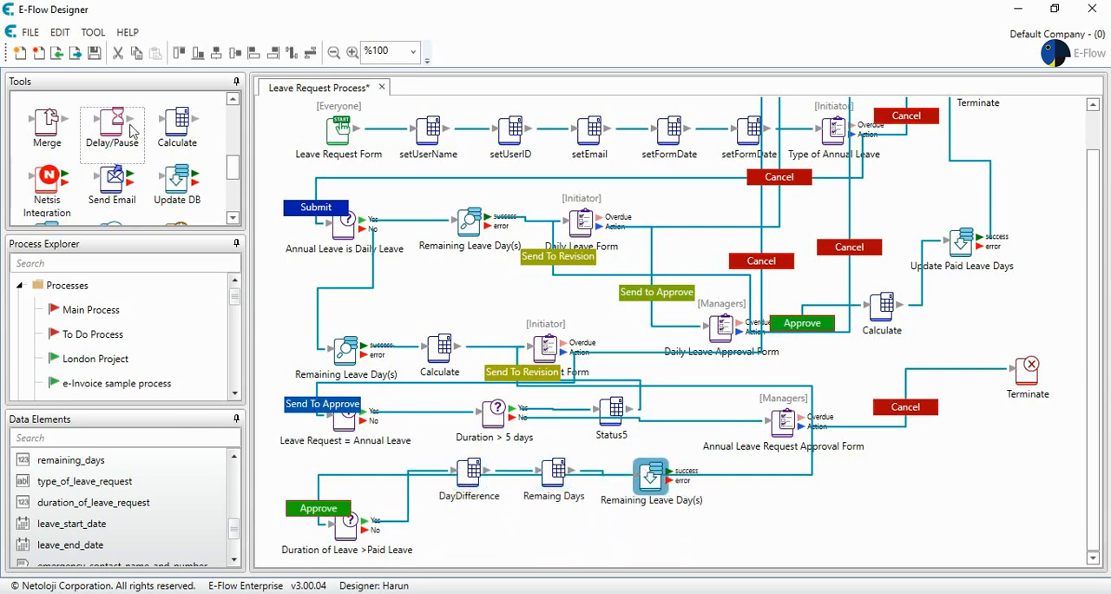
- Add a Calculate node below the decision and connect the decision's No branch to it
drag(177, 126, 456, 536)
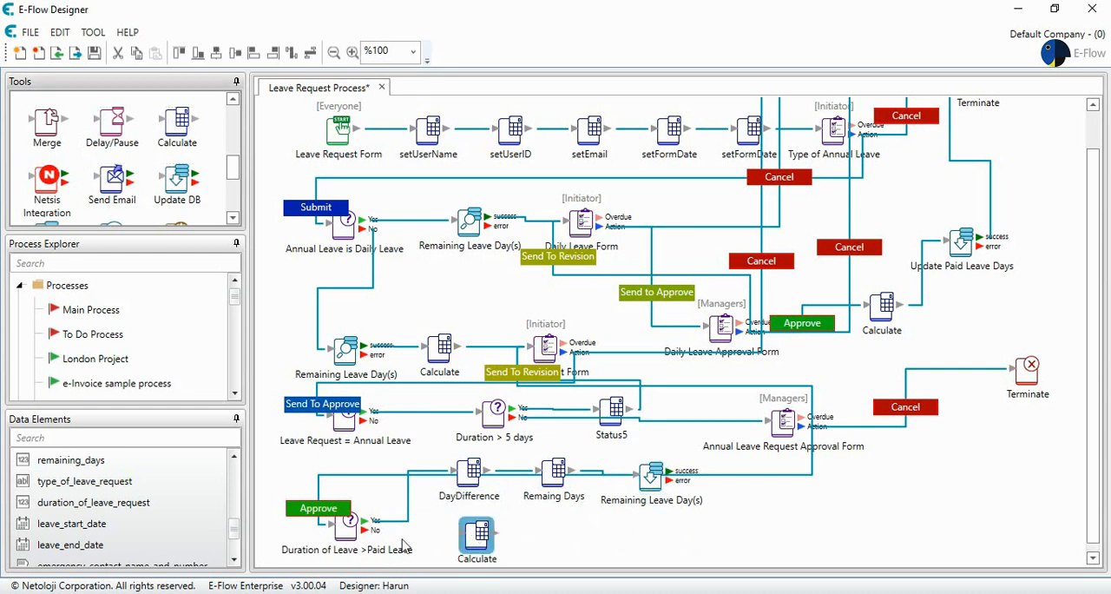
drag(373, 530, 489, 528)
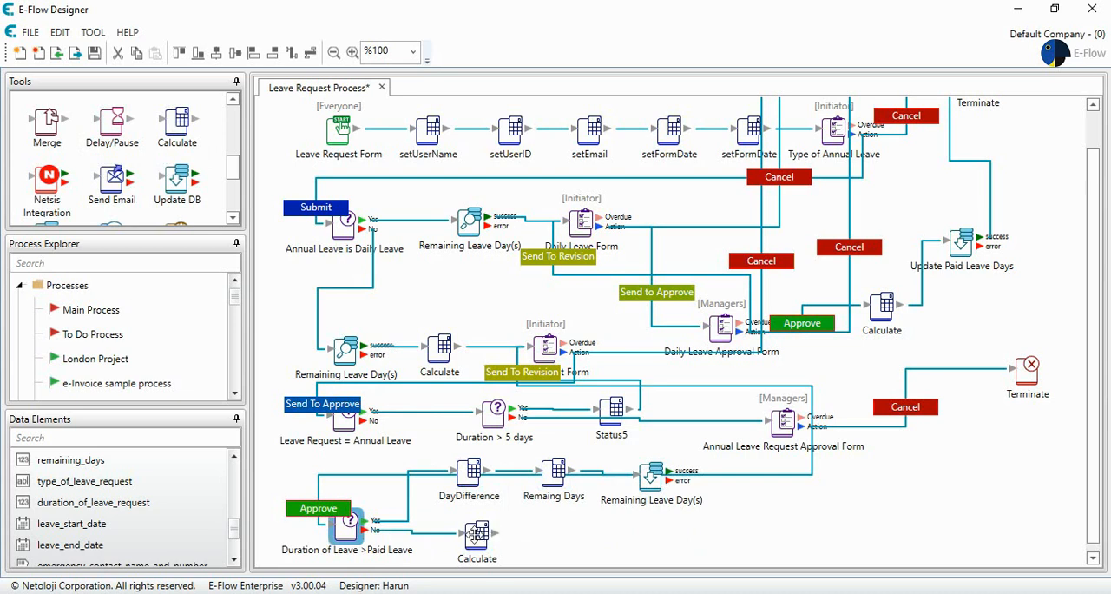
- Set the new Calculate node's description to Remaining Days and its calculated data element to remainind_days
double_click(477, 536)
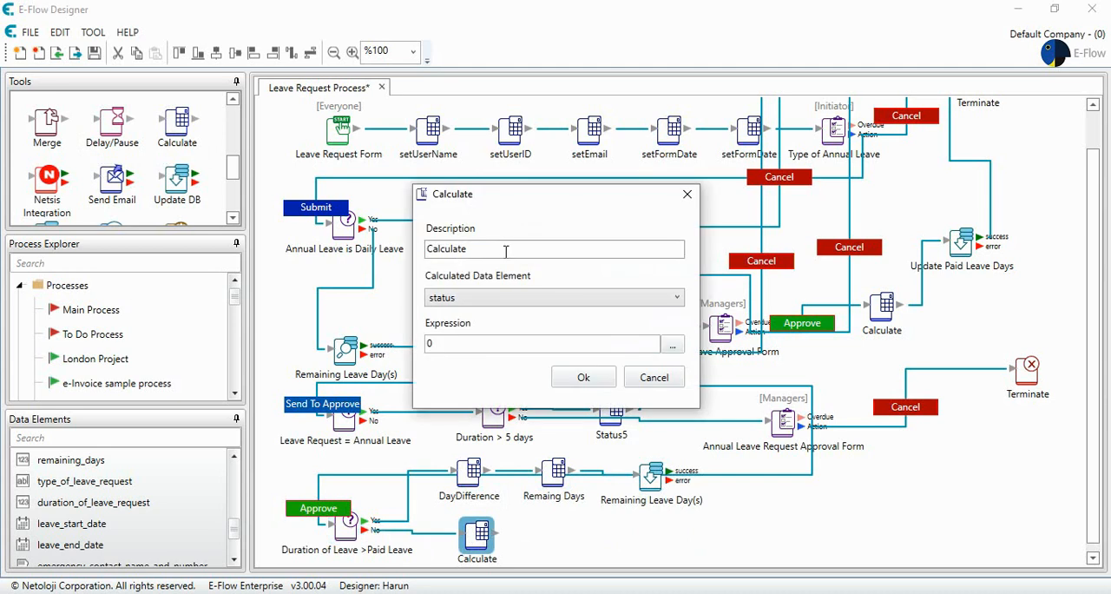
drag(499, 248, 391, 258)
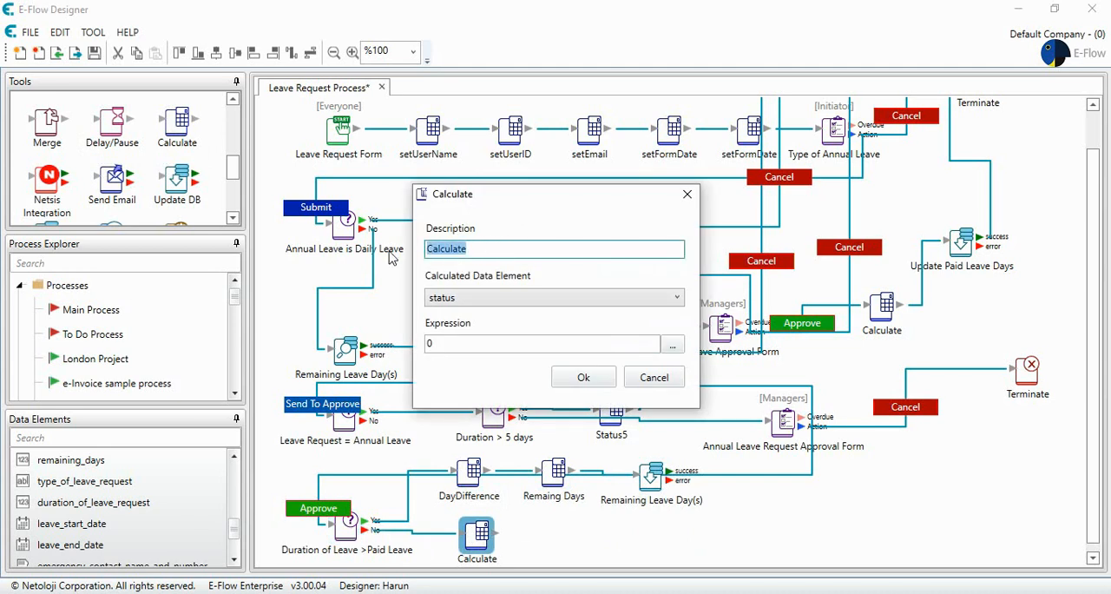
text(Re)
text(mam)
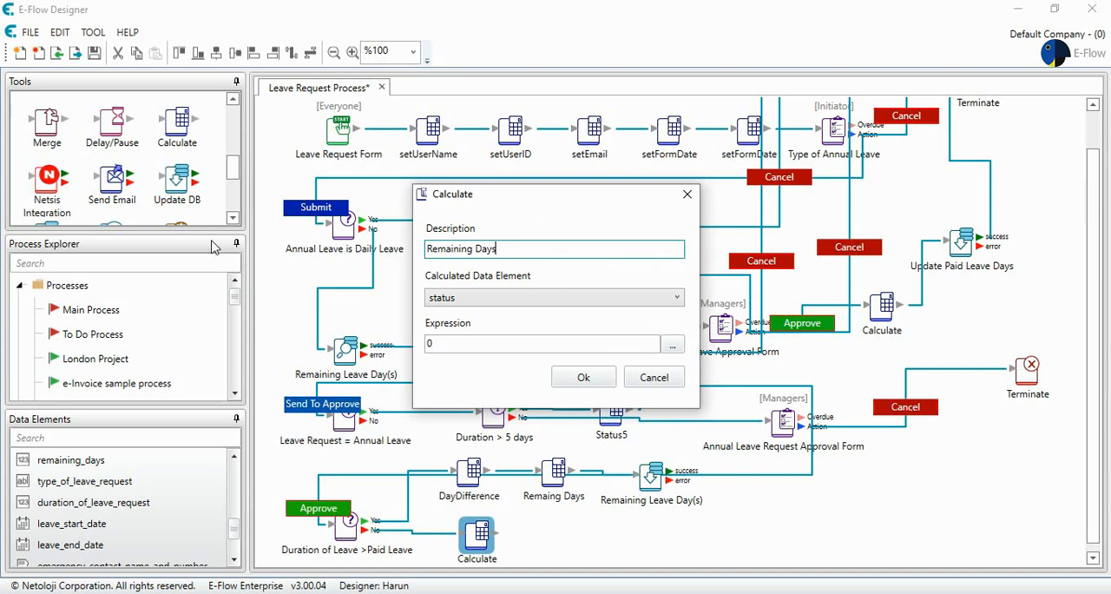
click(446, 300)
scroll(508, 455, down, 3)
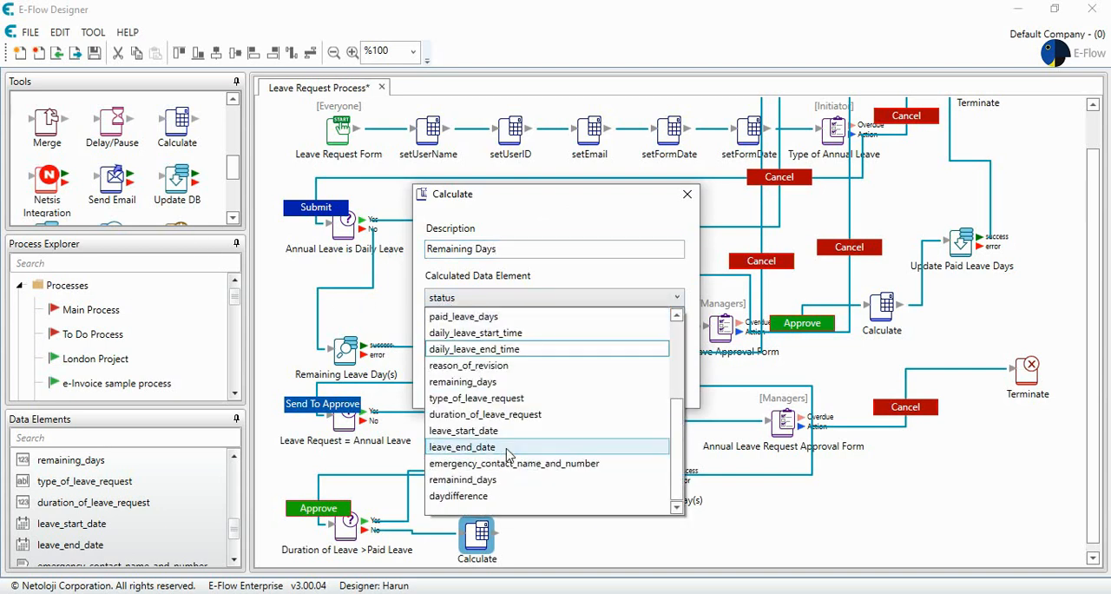
click(504, 480)
- Build the expression %paid_leave_days%-%duration_of_leave_request% in the formula window and confirm the Calculate node
click(672, 345)
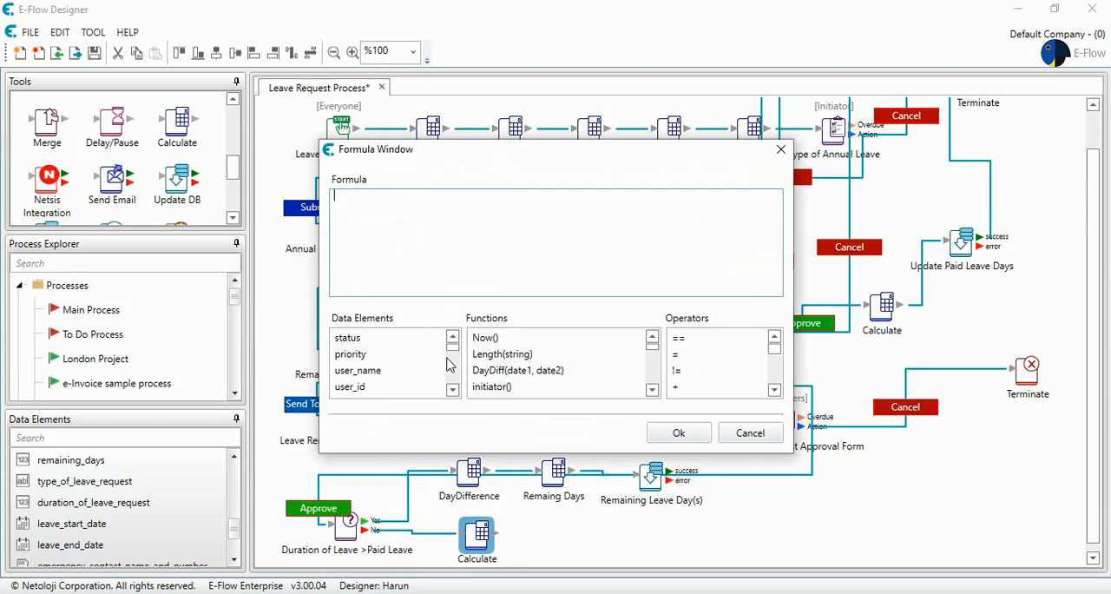
scroll(452, 358, down, 3)
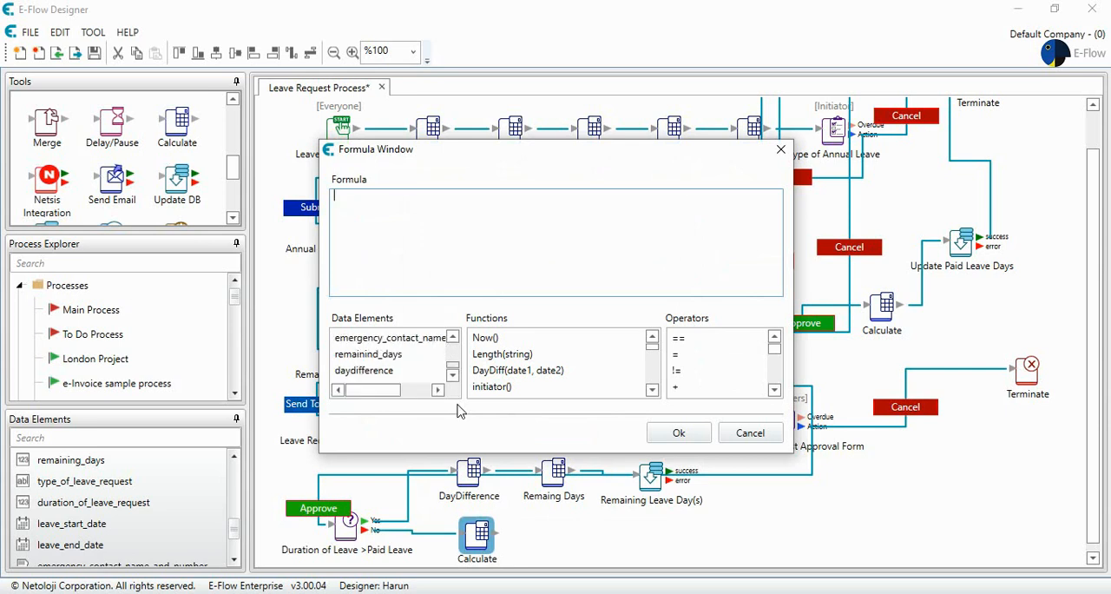
scroll(456, 355, up, 3)
click(452, 338)
click(452, 338)
click(452, 338)
click(453, 338)
click(452, 338)
scroll(456, 349, up, 3)
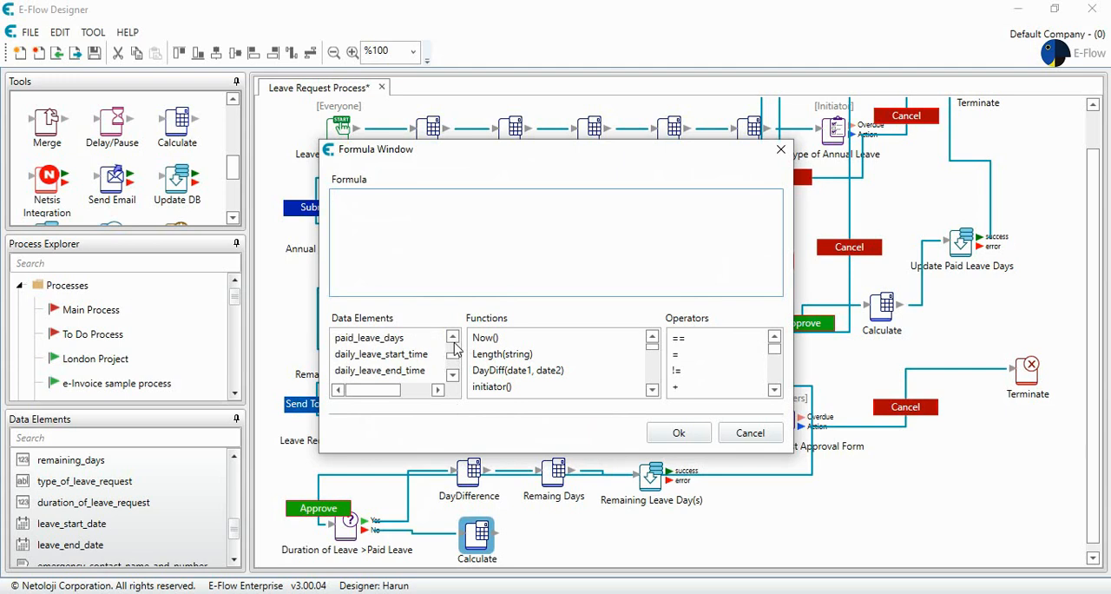
click(369, 370)
double_click(369, 371)
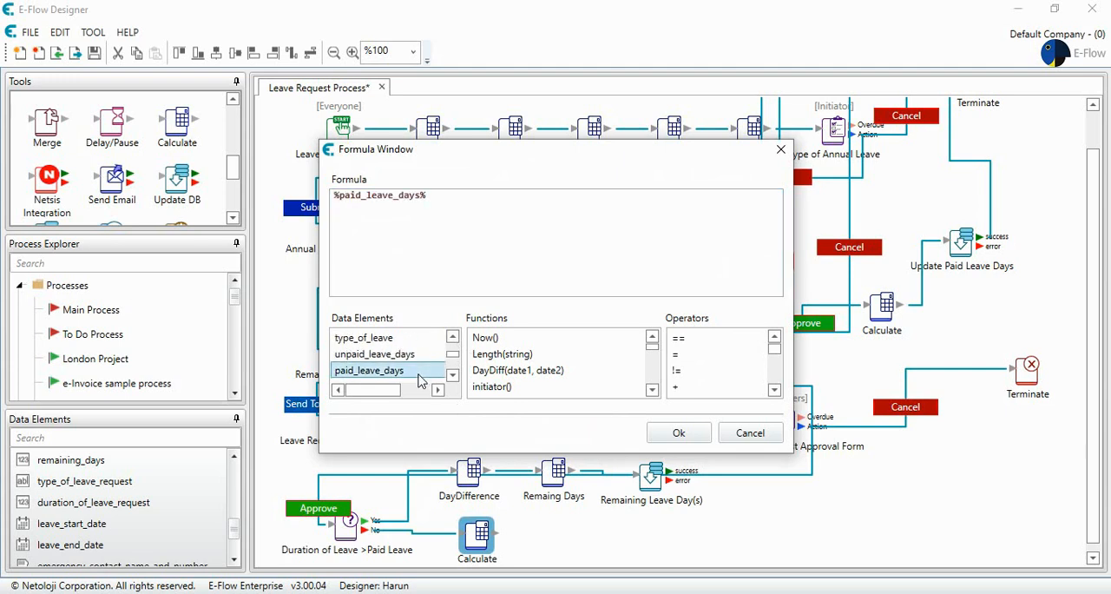
text(-)
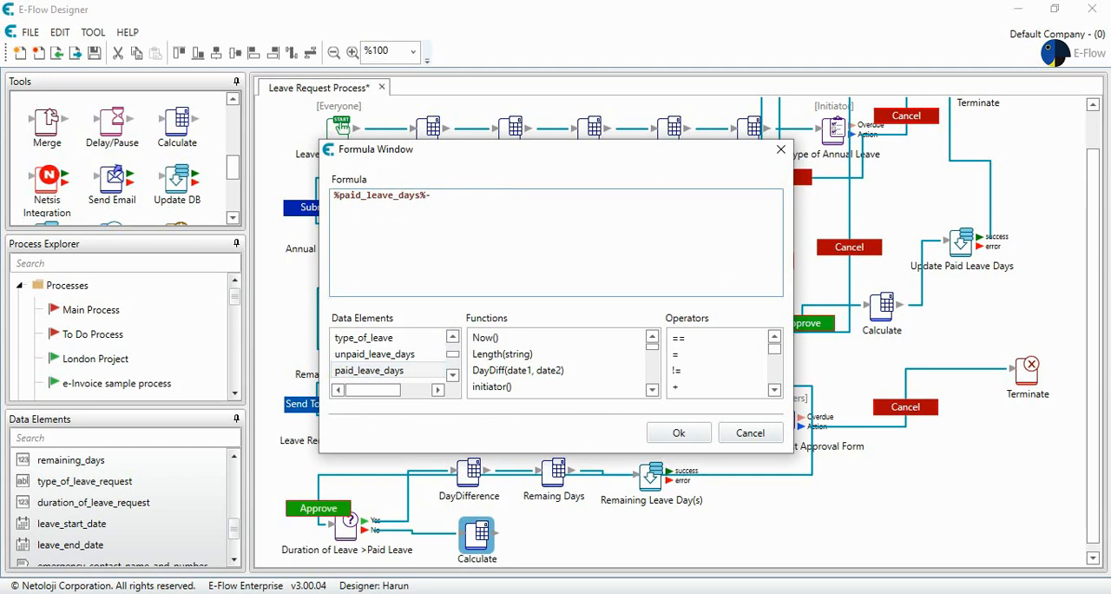
click(452, 375)
click(453, 375)
click(453, 375)
click(452, 375)
click(453, 376)
click(452, 375)
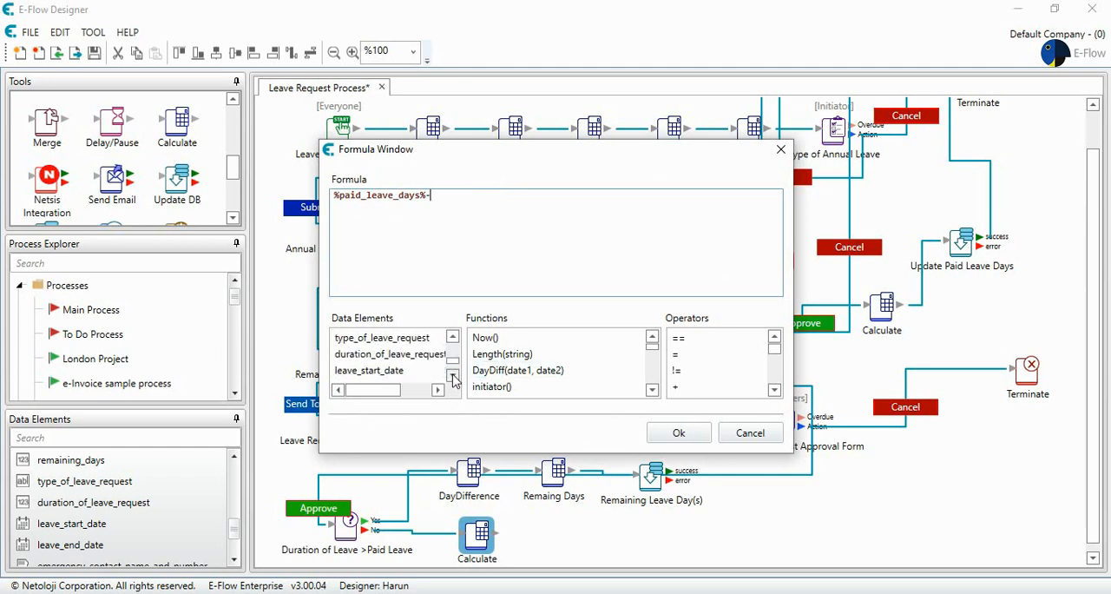
double_click(438, 357)
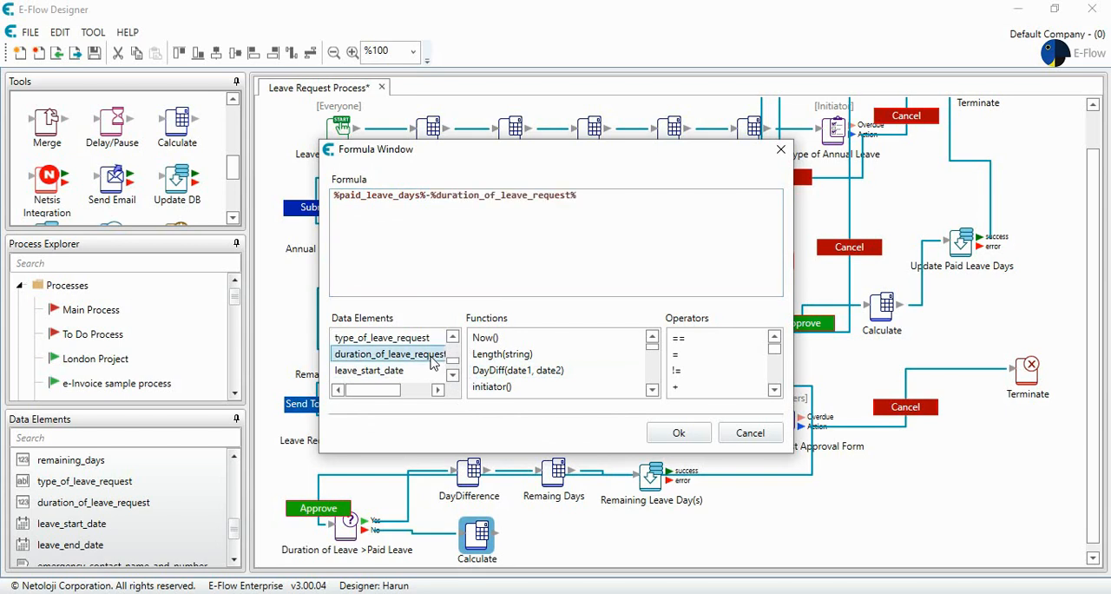
click(681, 434)
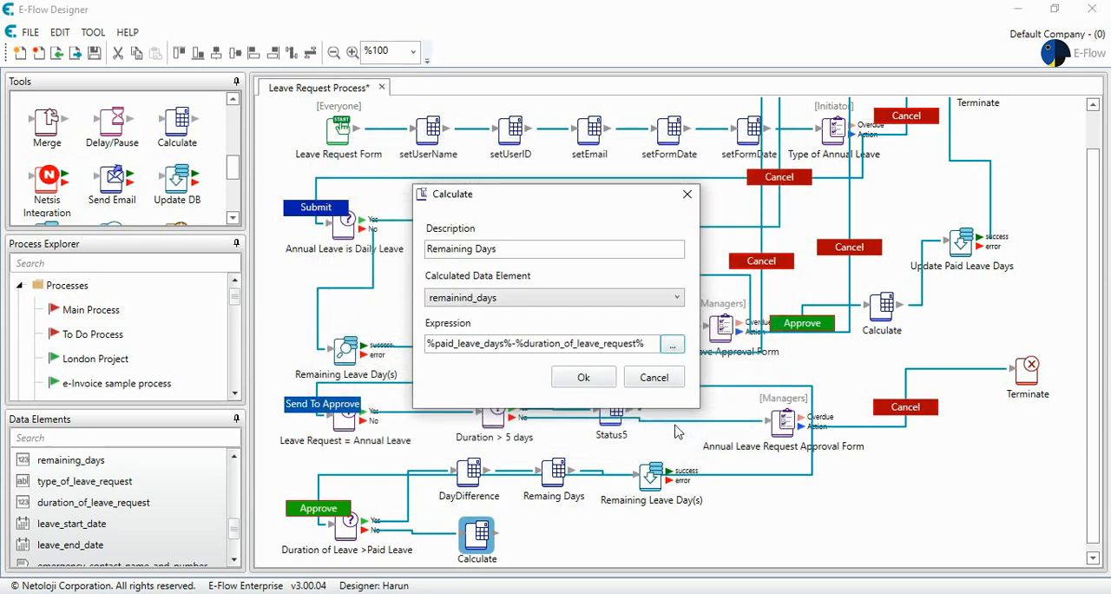
click(581, 379)
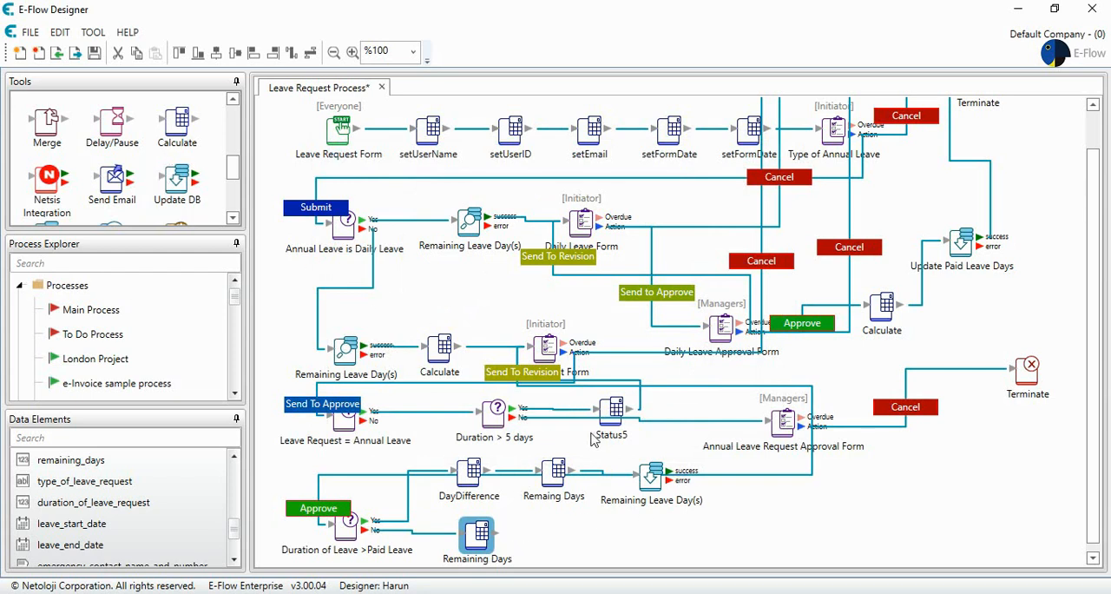
- Duplicate the Remaining Leave Day(s) Update DB node and connect the Remaining Days node to the copy
click(654, 479)
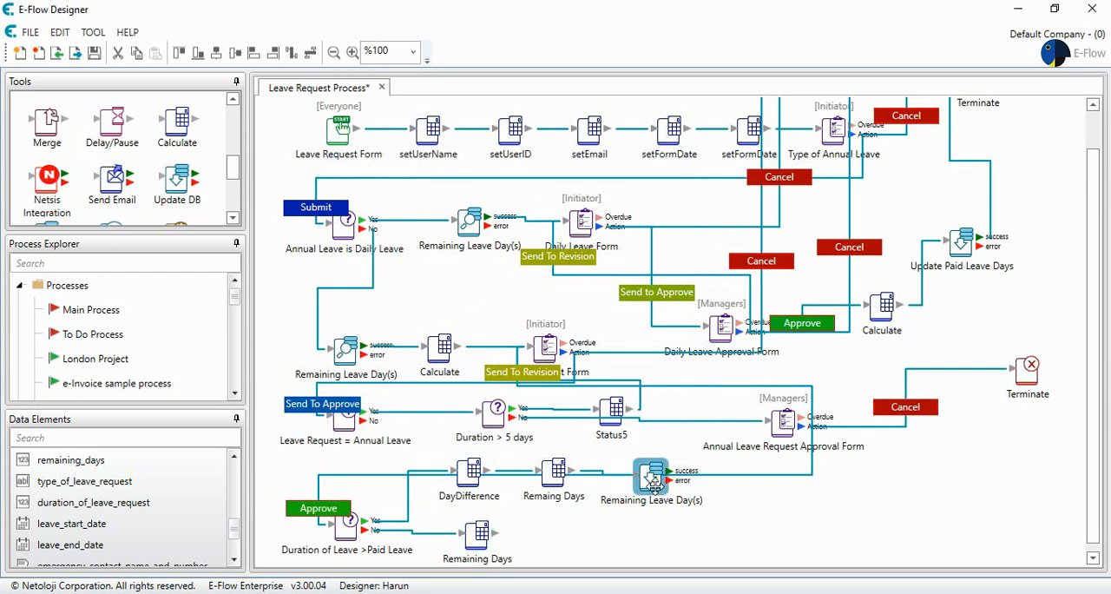
drag(654, 485, 608, 520)
drag(486, 524, 616, 519)
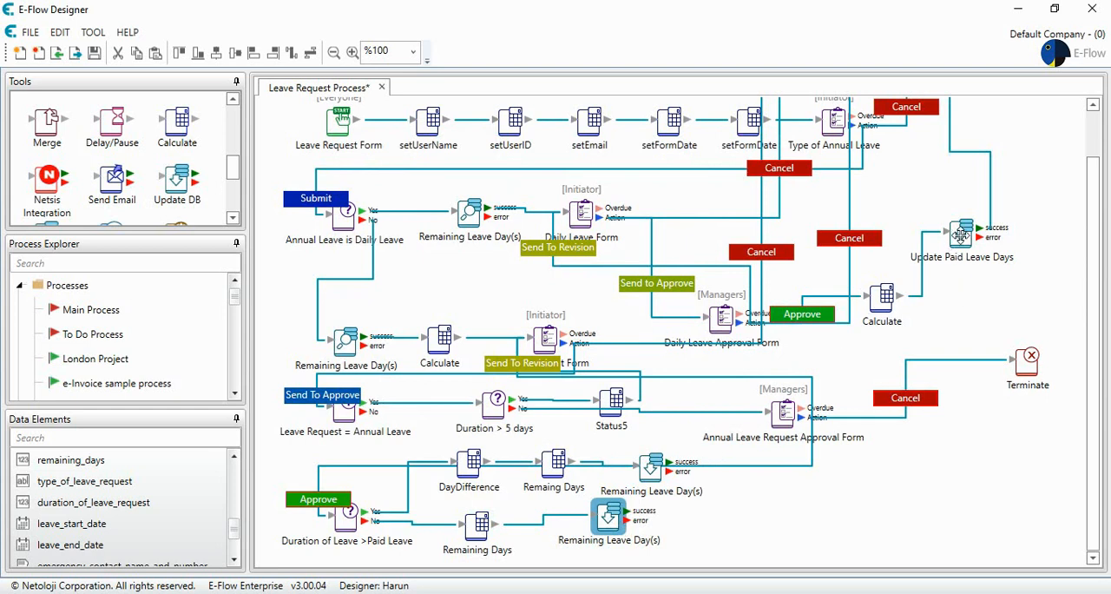
- Copy the SQL command from the Update Paid Leave Days node without changing it
double_click(961, 233)
drag(430, 301, 376, 295)
key(ctrl+c)
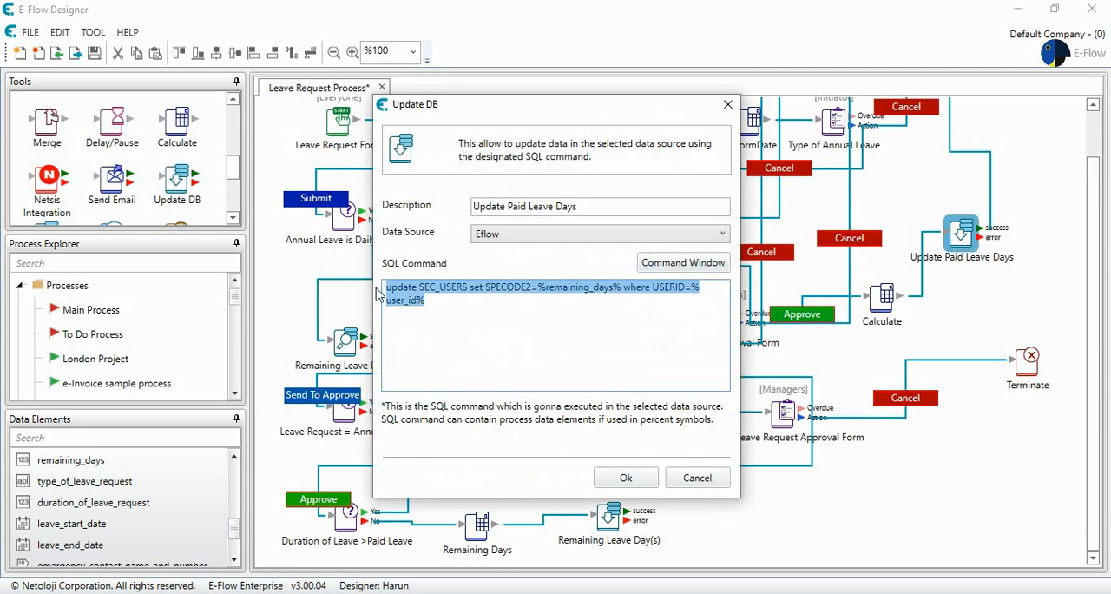
click(696, 477)
- Replace the copied node's SQL command with the Update Paid Leave Days query and confirm
double_click(611, 516)
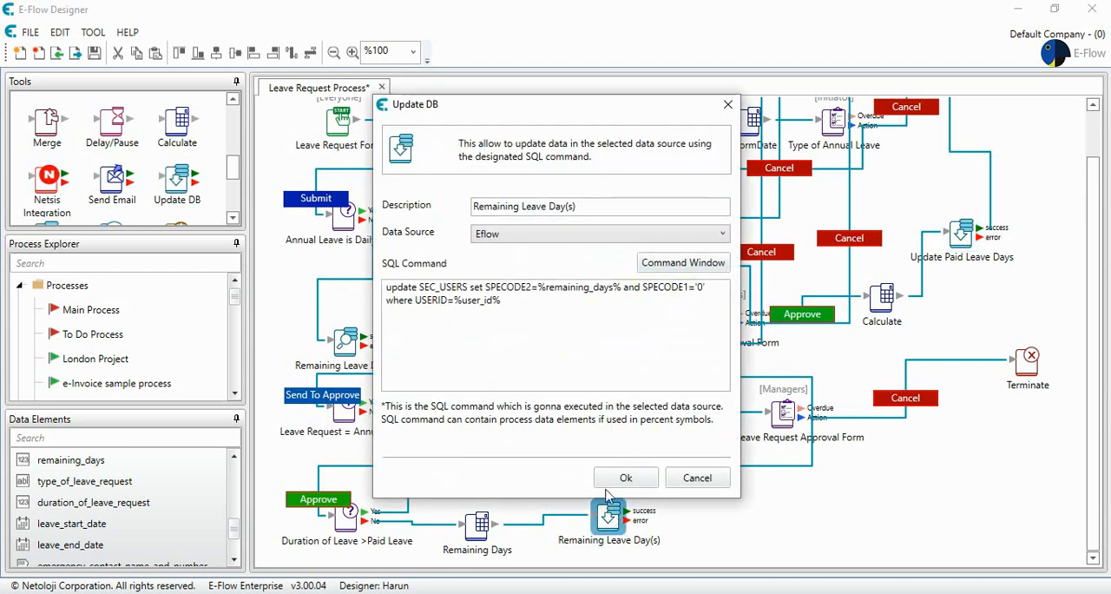
drag(524, 304, 319, 279)
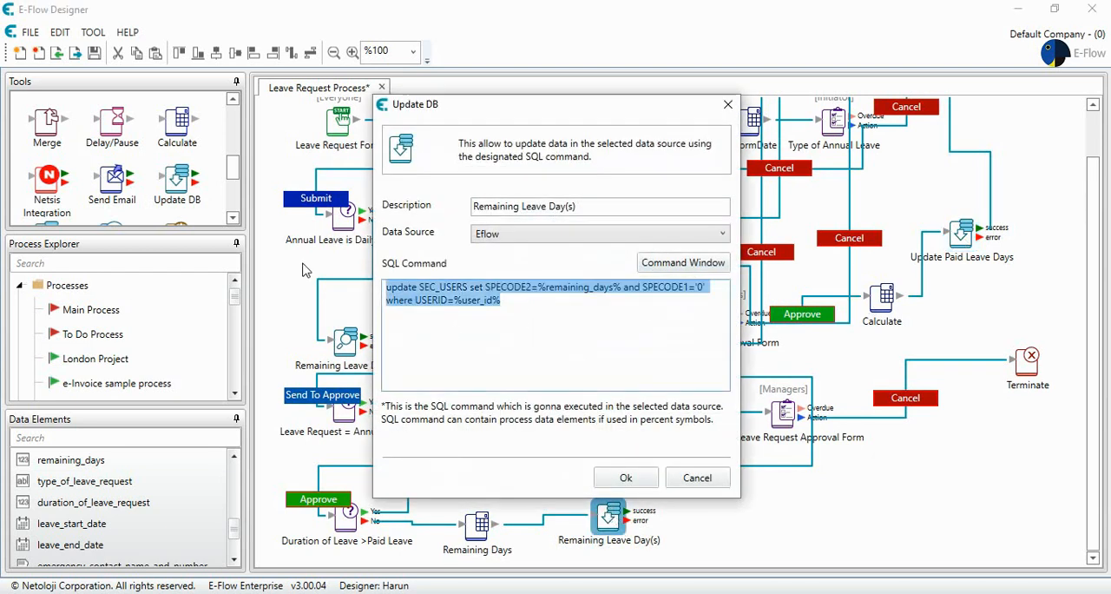
key(ctrl+v)
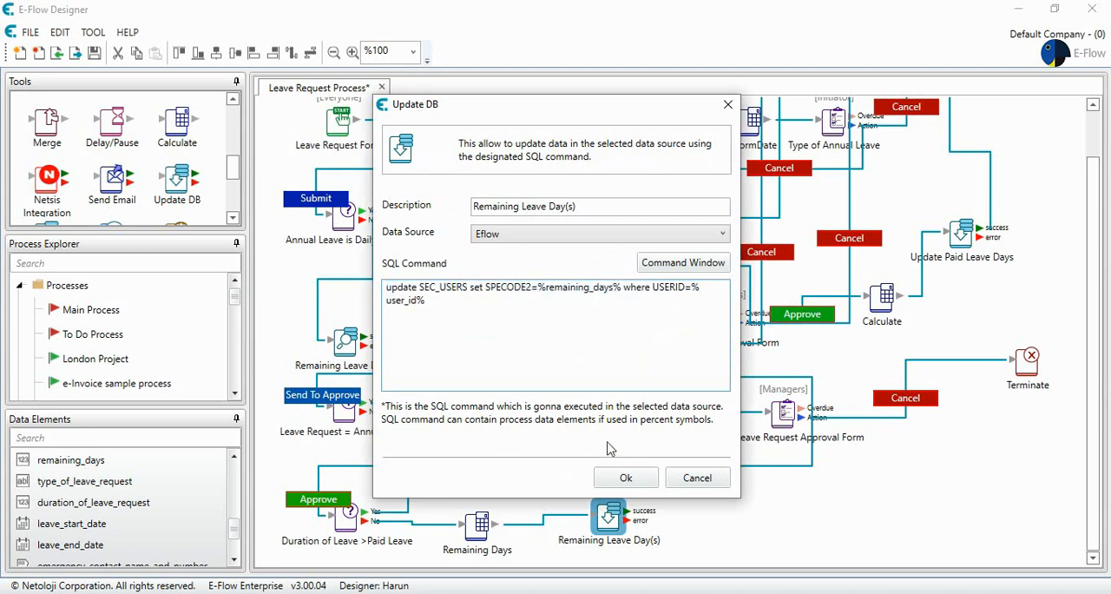
click(625, 478)
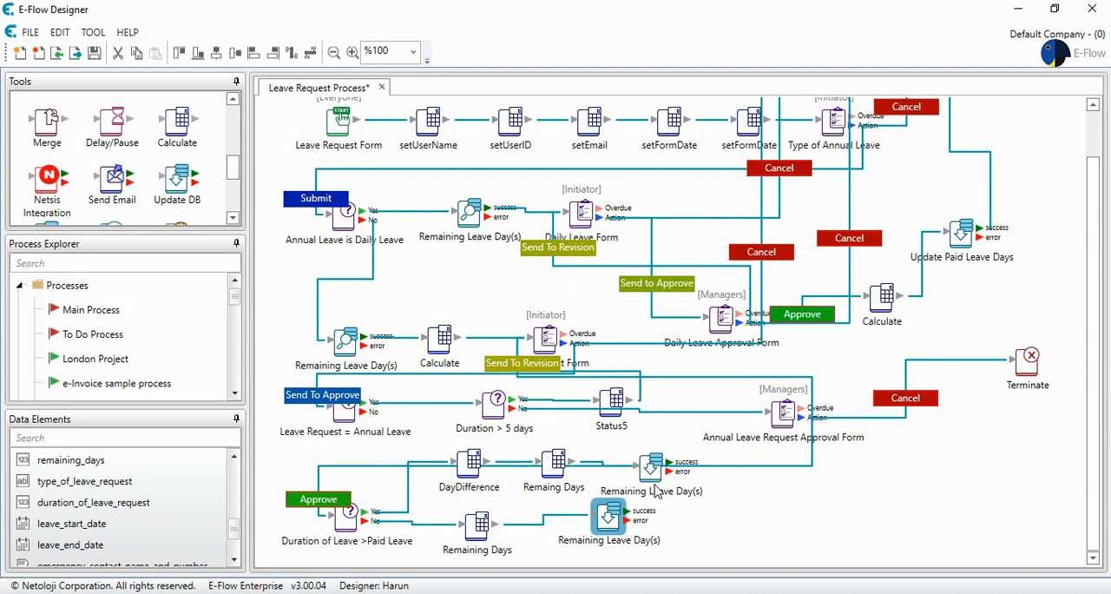
- Rearrange the nodes of the paid and unpaid leave branches to space out the two paths
drag(651, 469, 666, 477)
drag(554, 462, 555, 479)
drag(470, 460, 472, 471)
drag(601, 525, 674, 529)
click(479, 398)
drag(478, 398, 479, 493)
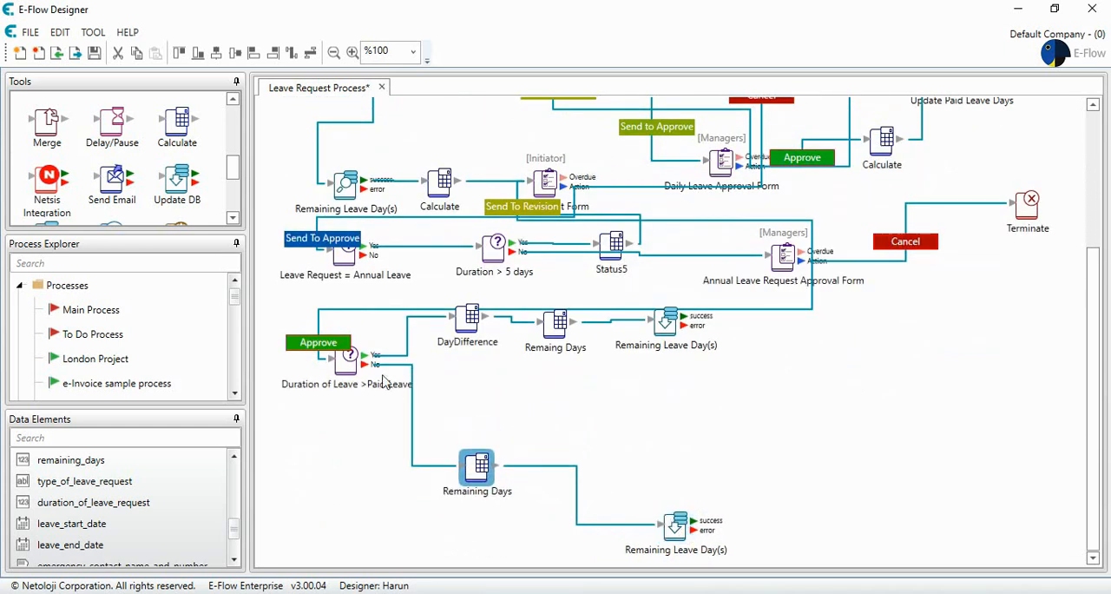
drag(349, 358, 339, 427)
drag(460, 319, 460, 403)
drag(554, 324, 563, 391)
drag(665, 321, 668, 382)
drag(679, 526, 712, 521)
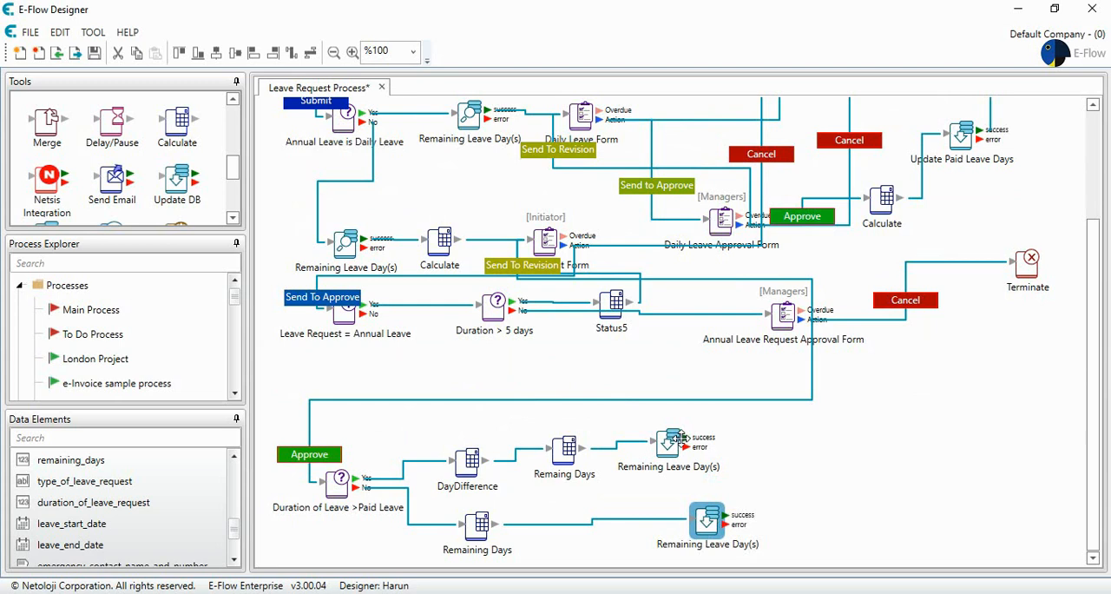
- Connect the success outputs of both Remaining Leave Day(s) nodes to the Terminate node
drag(685, 436, 1003, 292)
drag(726, 516, 1000, 290)
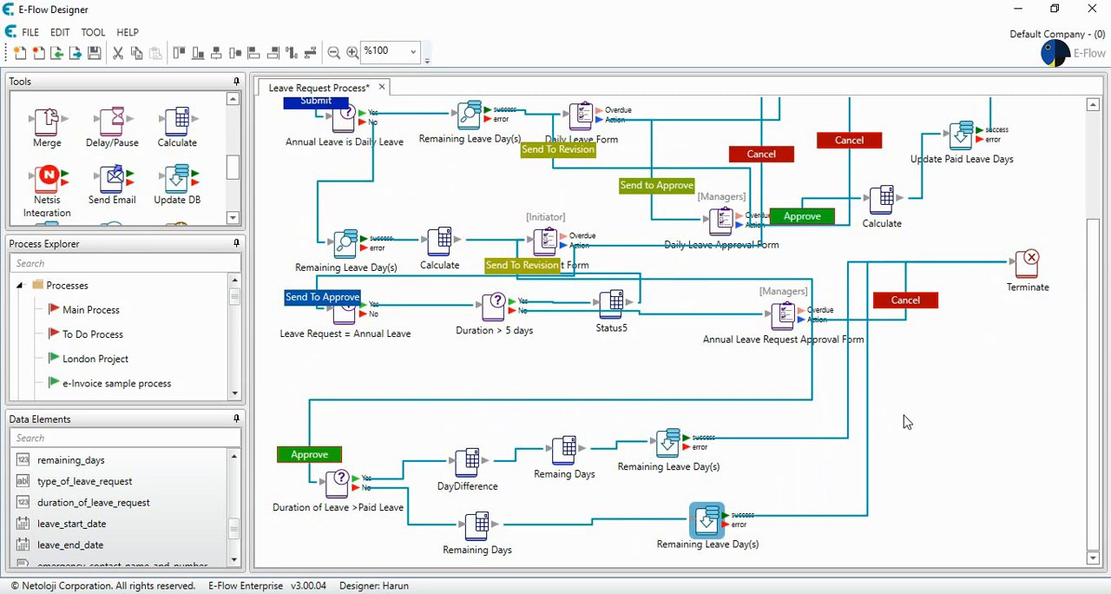
- Save the Leave Request Process and activate it from the process list
click(94, 53)
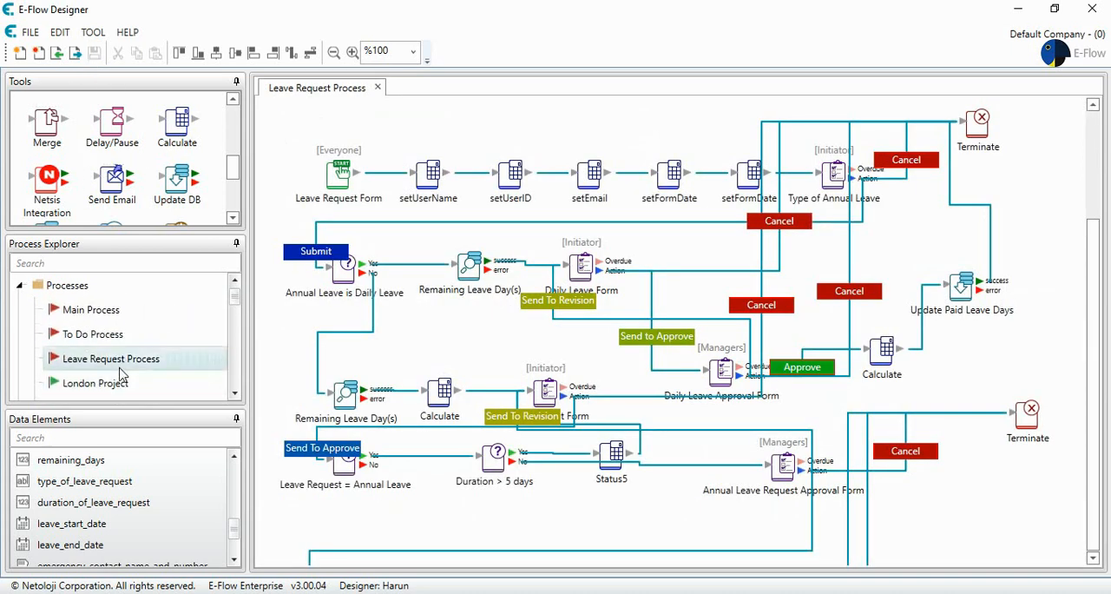
scroll(120, 374, down, 5)
scroll(122, 369, up, 10)
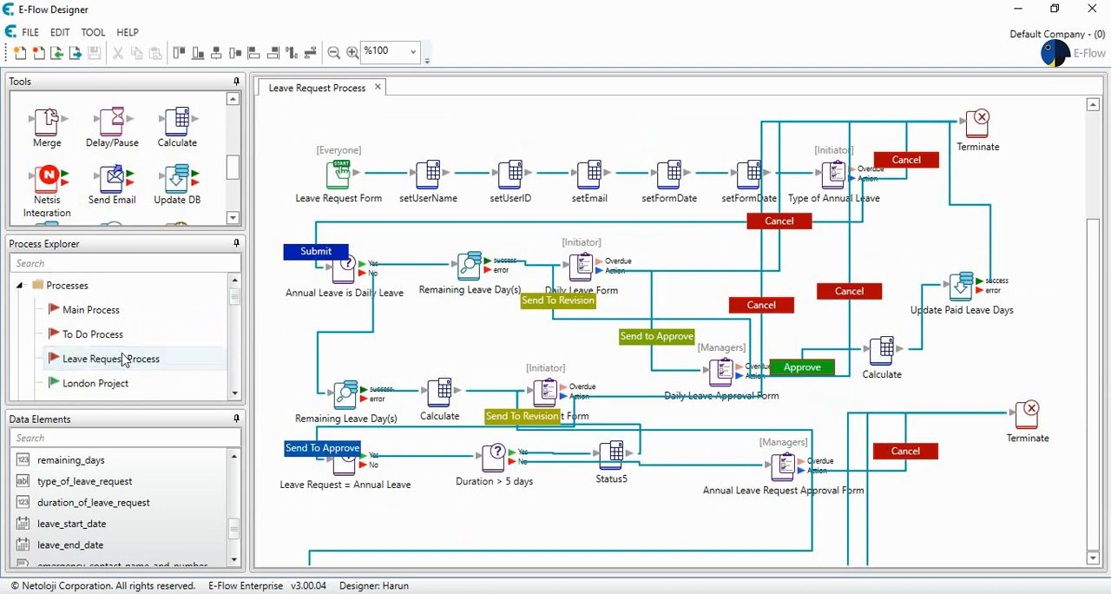
right_click(121, 362)
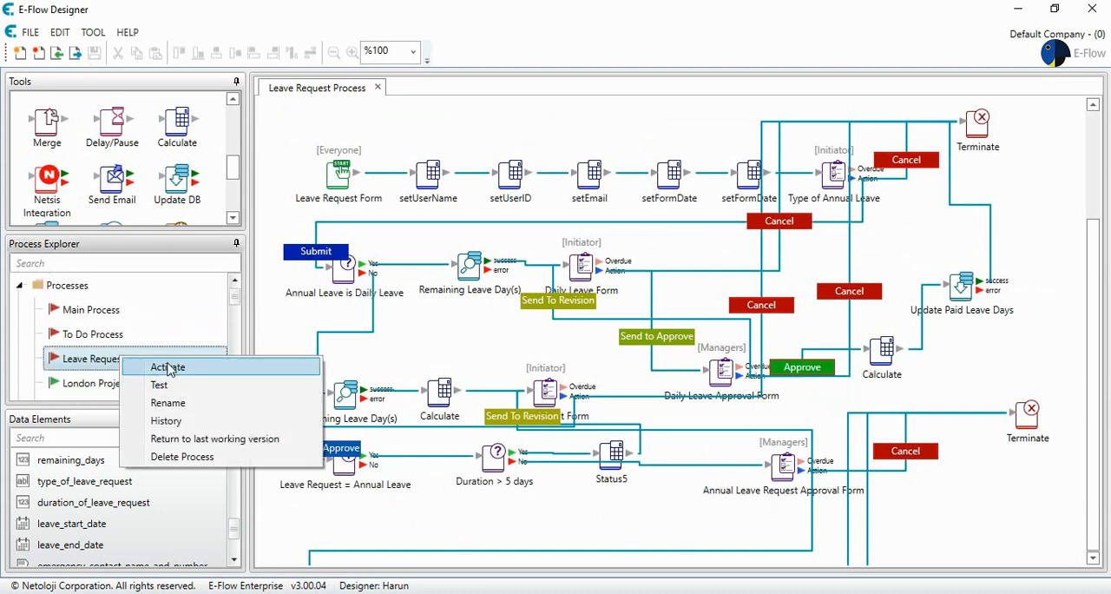
click(168, 368)
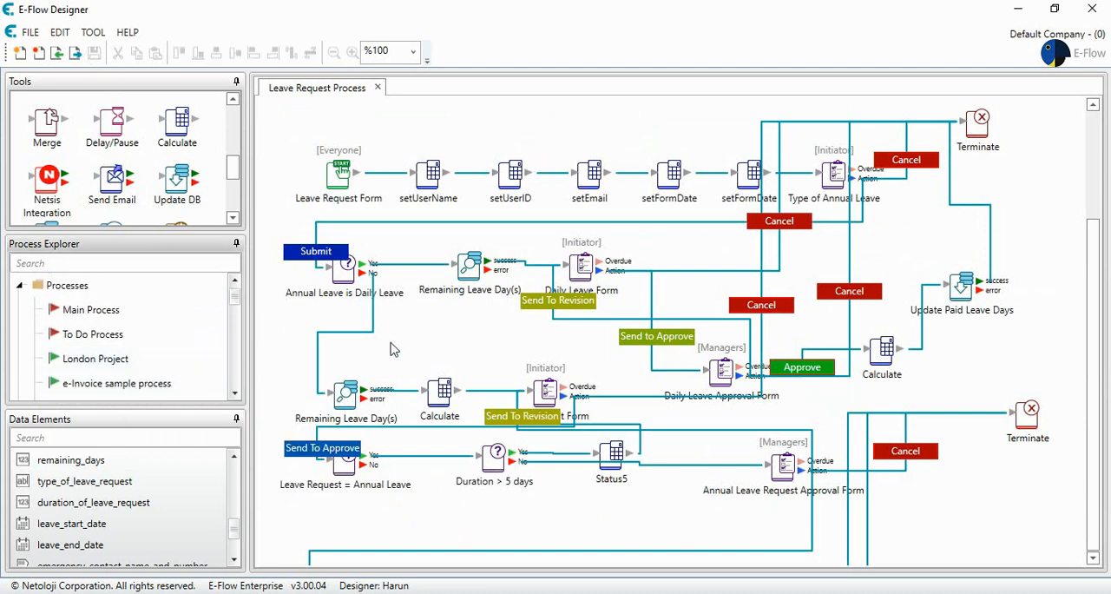
scroll(391, 349, down, 3)
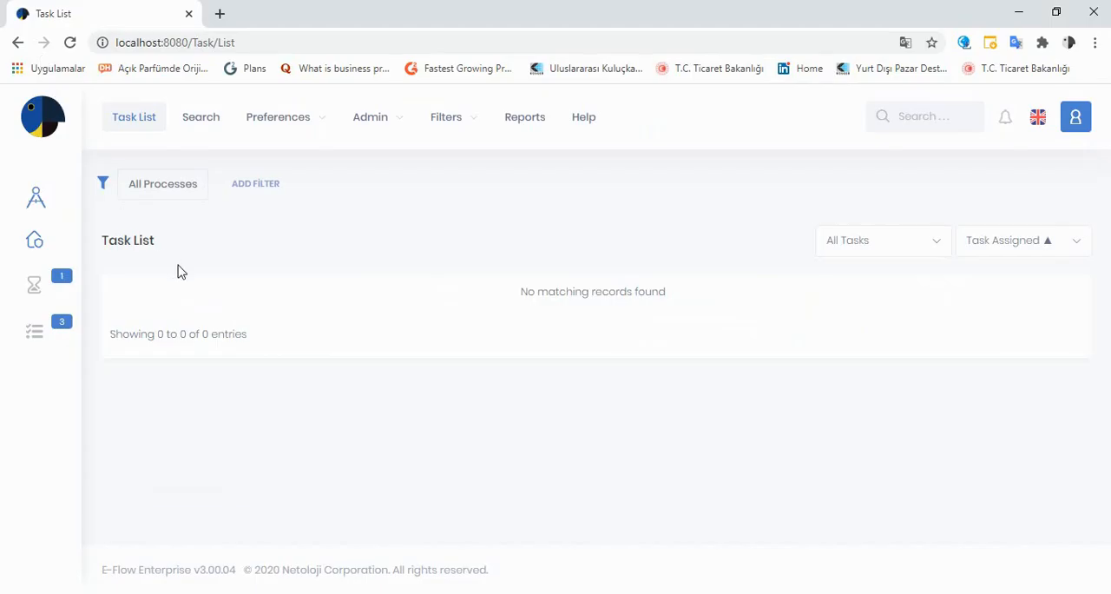
- Start a new Leave Request Form process from the portal's home menu and open its first task
click(35, 240)
scroll(152, 321, down, 5)
scroll(159, 332, down, 1)
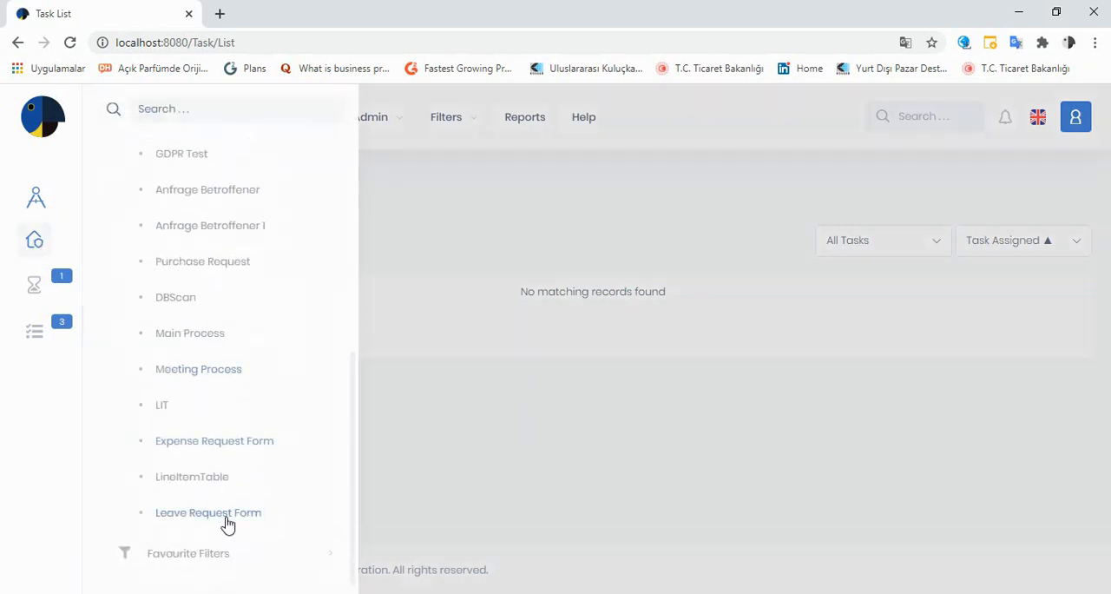
click(223, 513)
click(719, 200)
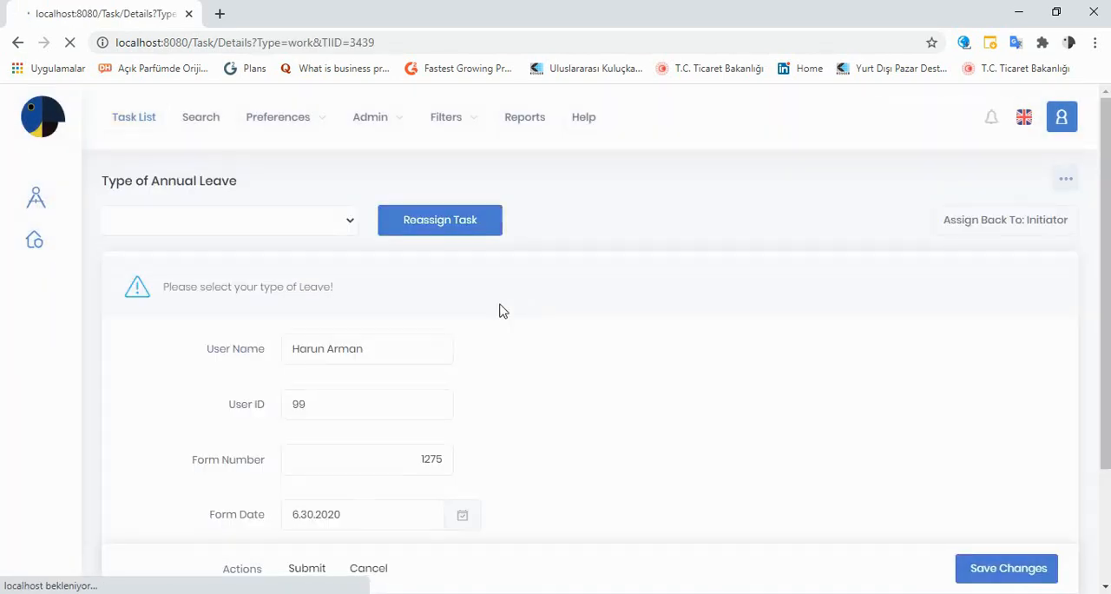
- Choose Annual Leave as the type of leave and submit the form
scroll(512, 310, down, 2)
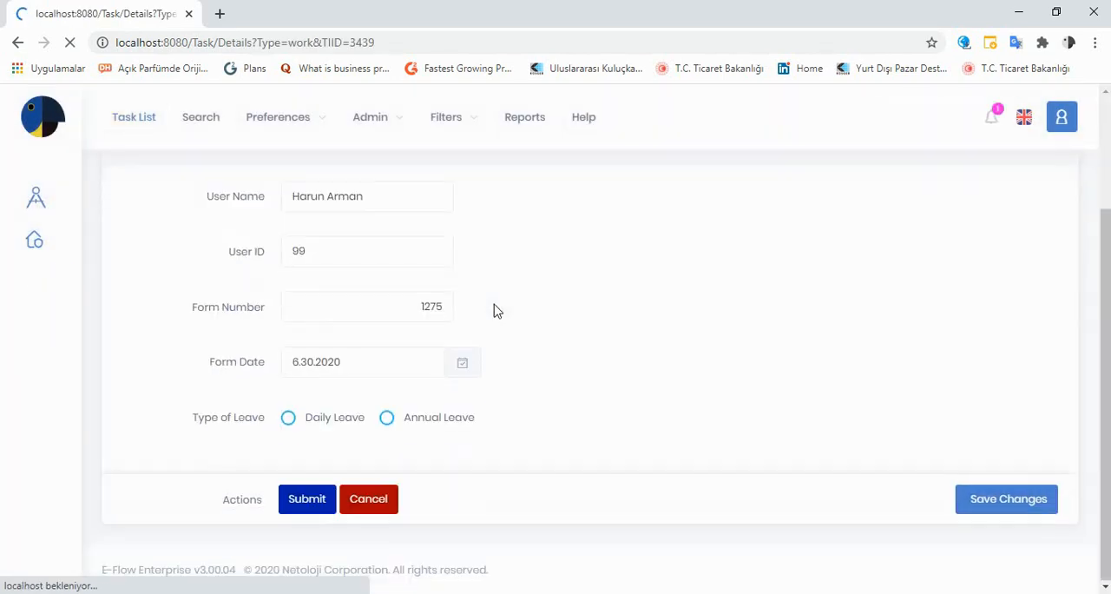
click(411, 437)
click(329, 499)
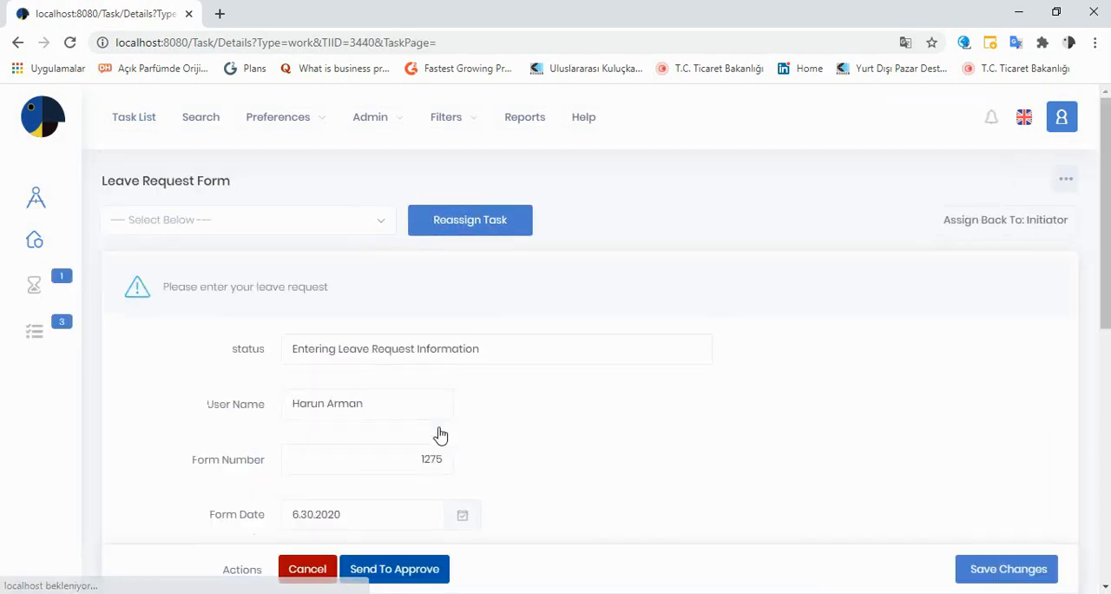
- Set the type of leave request to Annual Leave and the duration of leave request to 2 days
scroll(440, 434, down, 2)
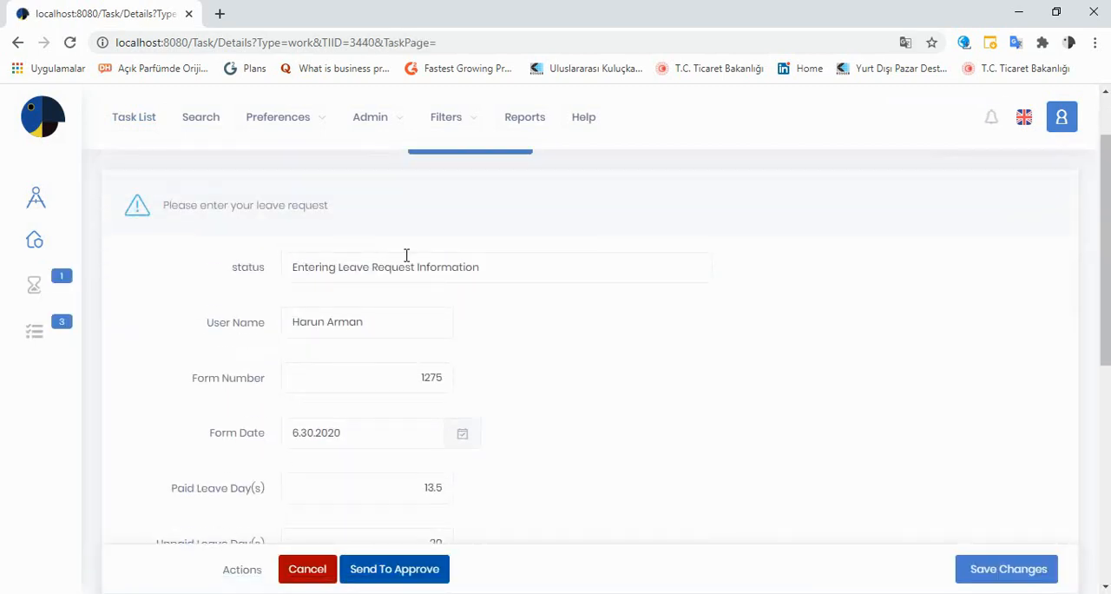
scroll(375, 372, down, 2)
click(390, 357)
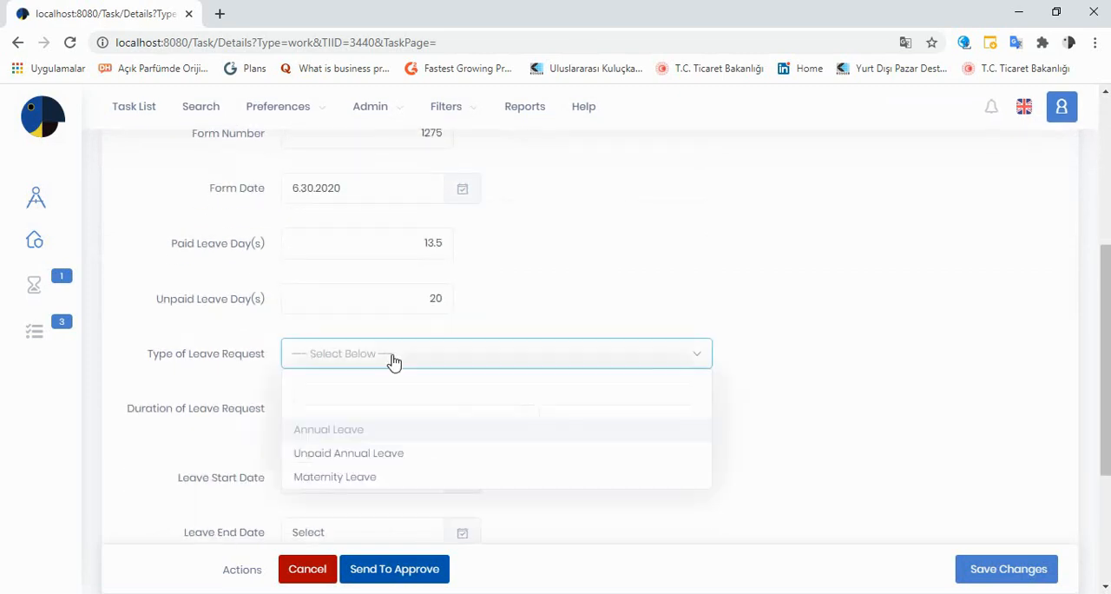
click(365, 436)
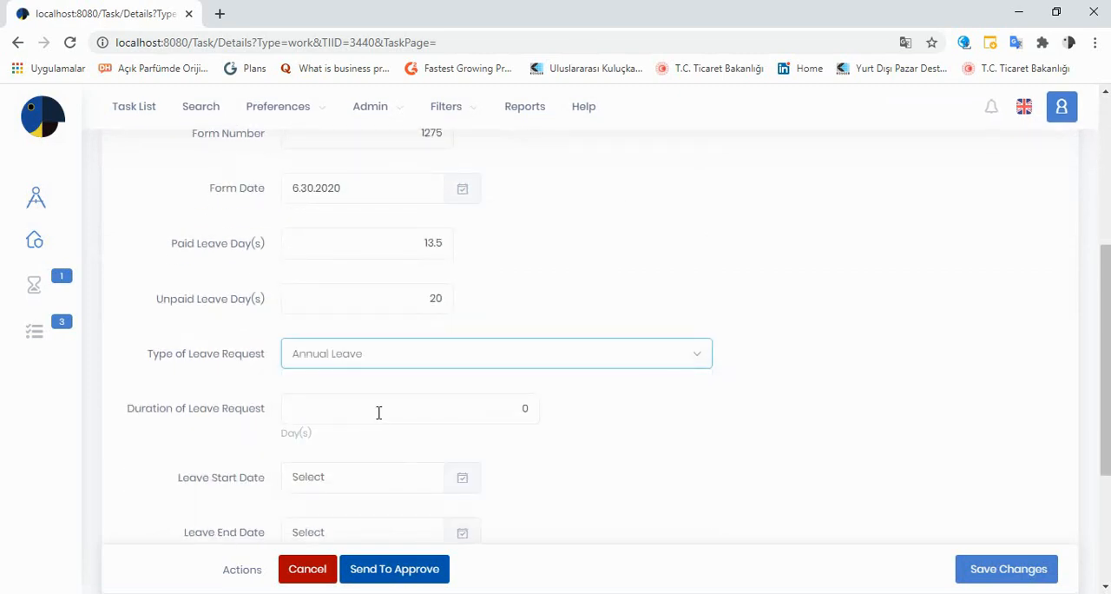
click(382, 411)
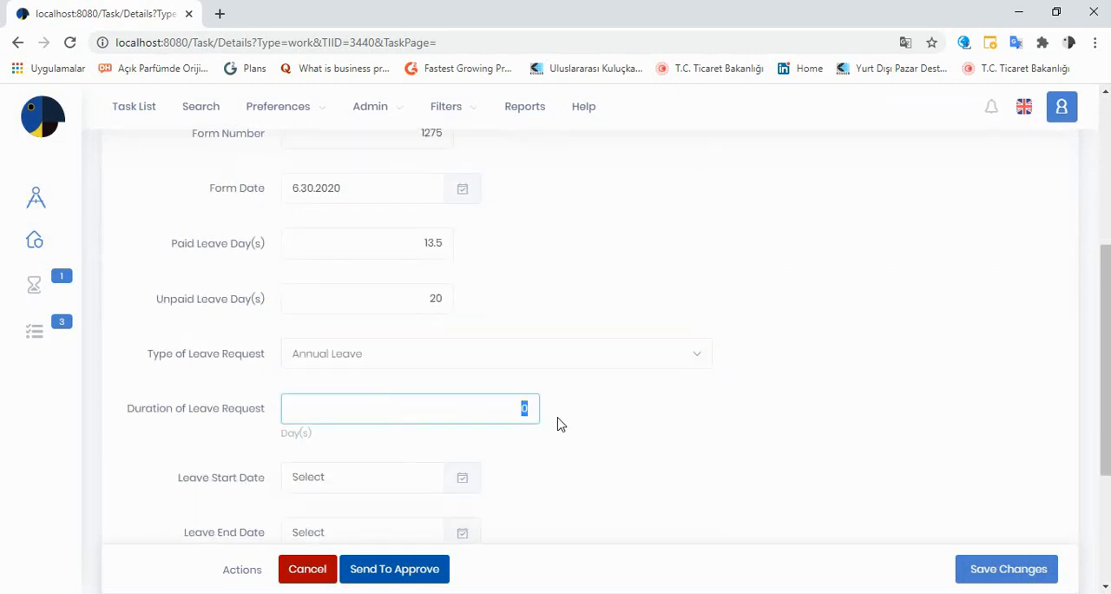
text(2)
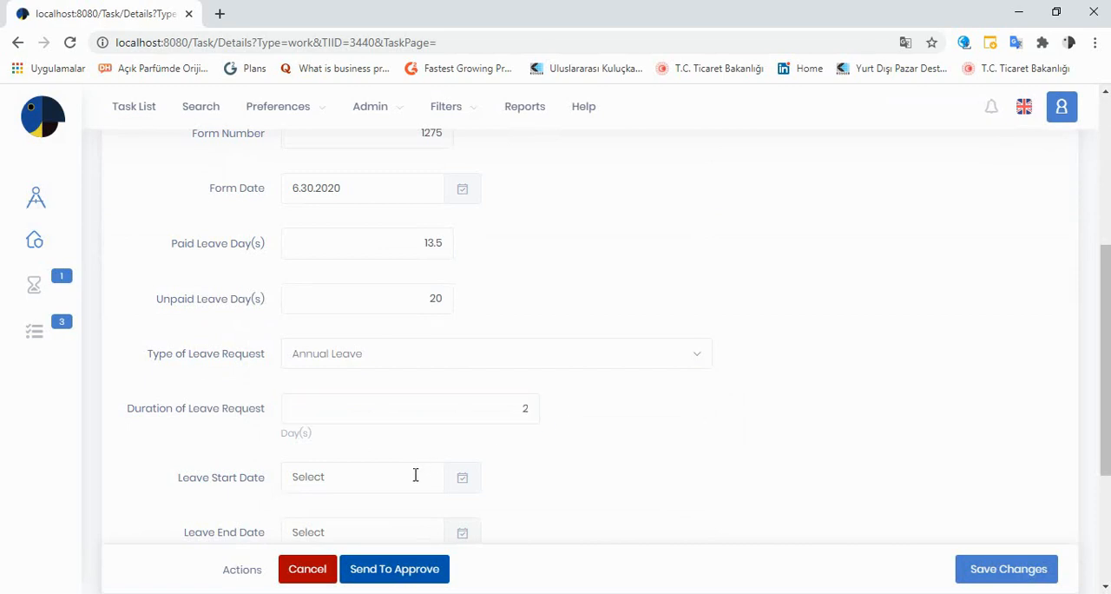
- Pick 07.01.2020 as the leave start date and 07.02.2020 as the leave end date
click(415, 476)
scroll(415, 474, down, 1)
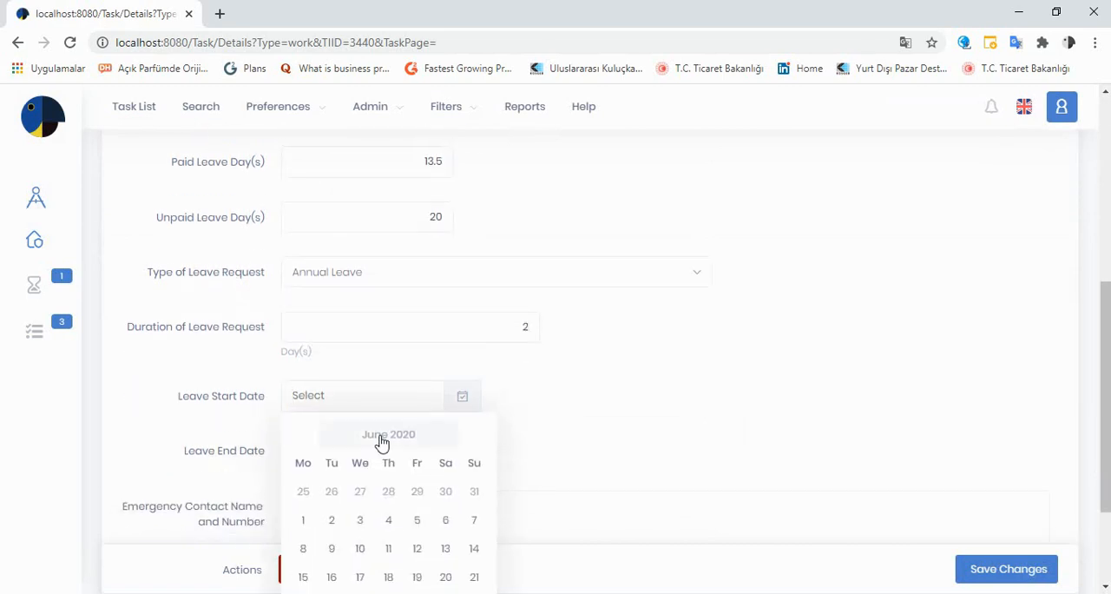
scroll(382, 443, down, 1)
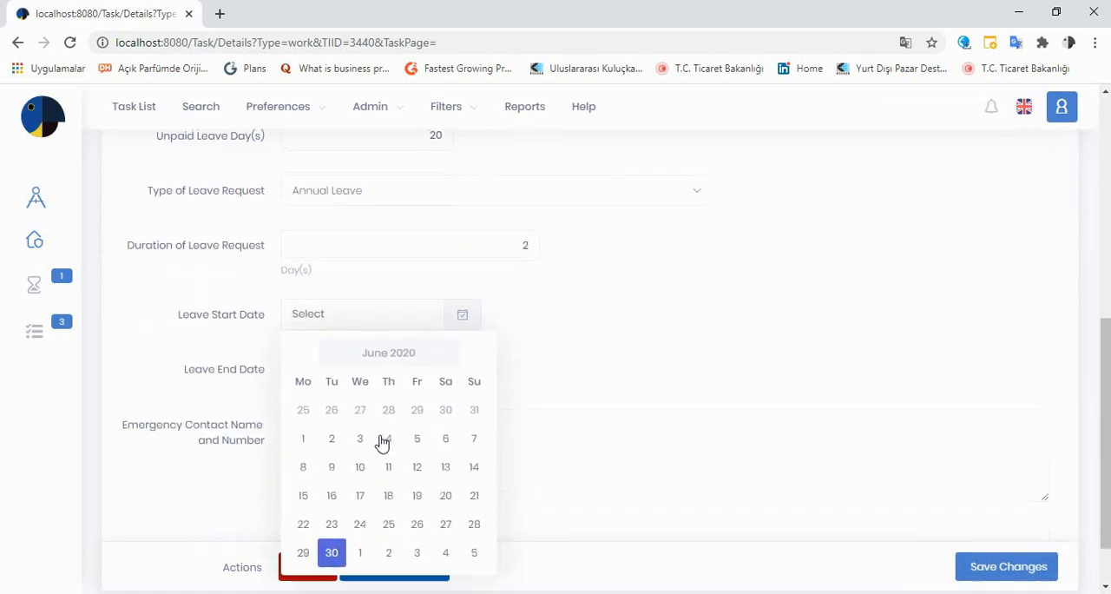
click(361, 556)
click(433, 373)
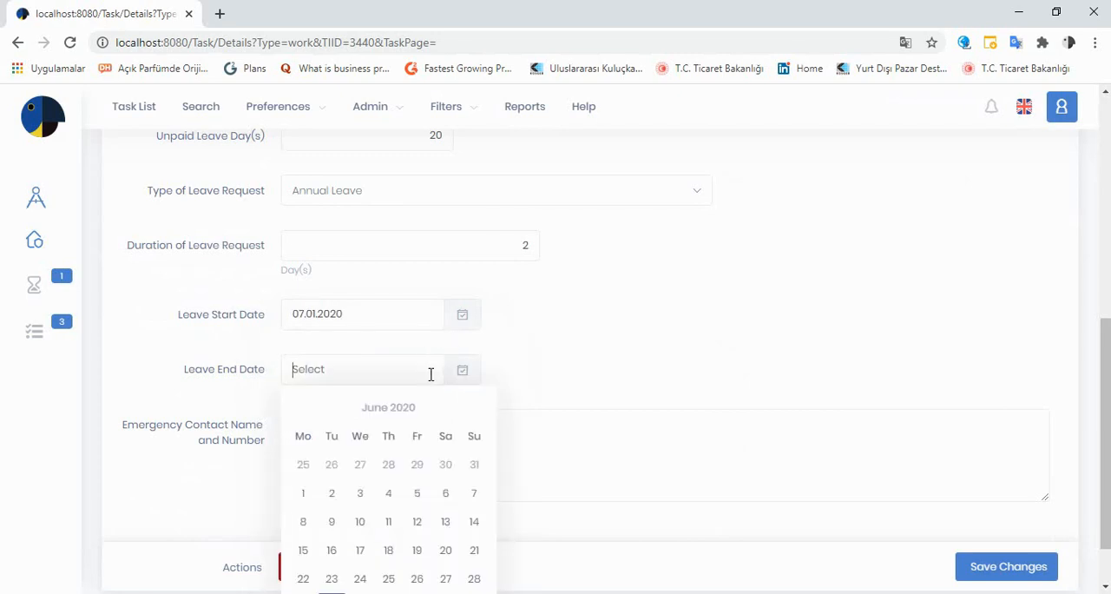
scroll(404, 447, down, 1)
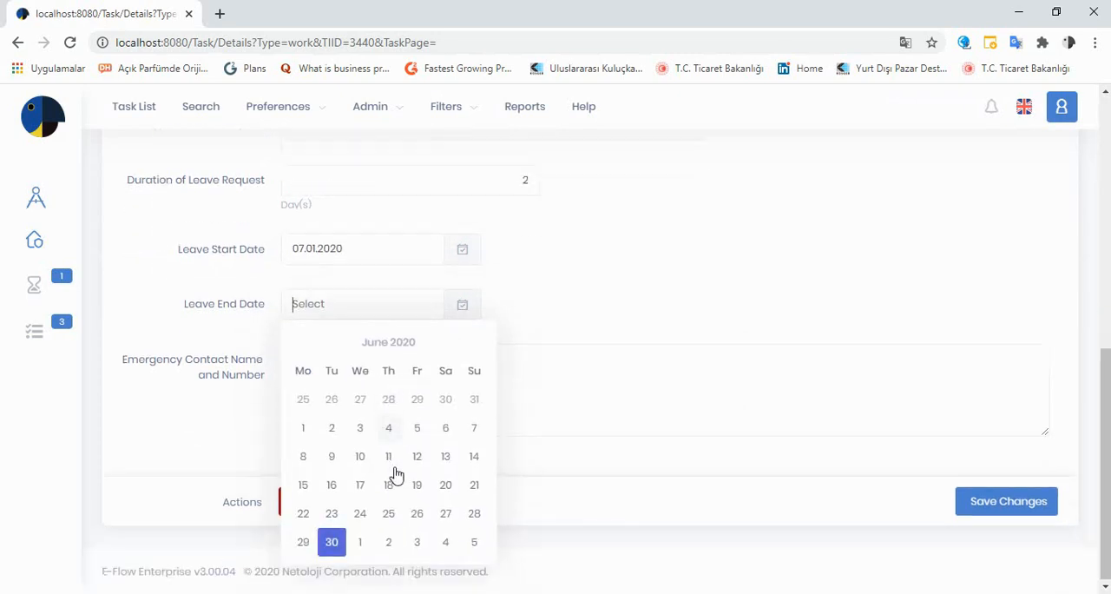
click(387, 541)
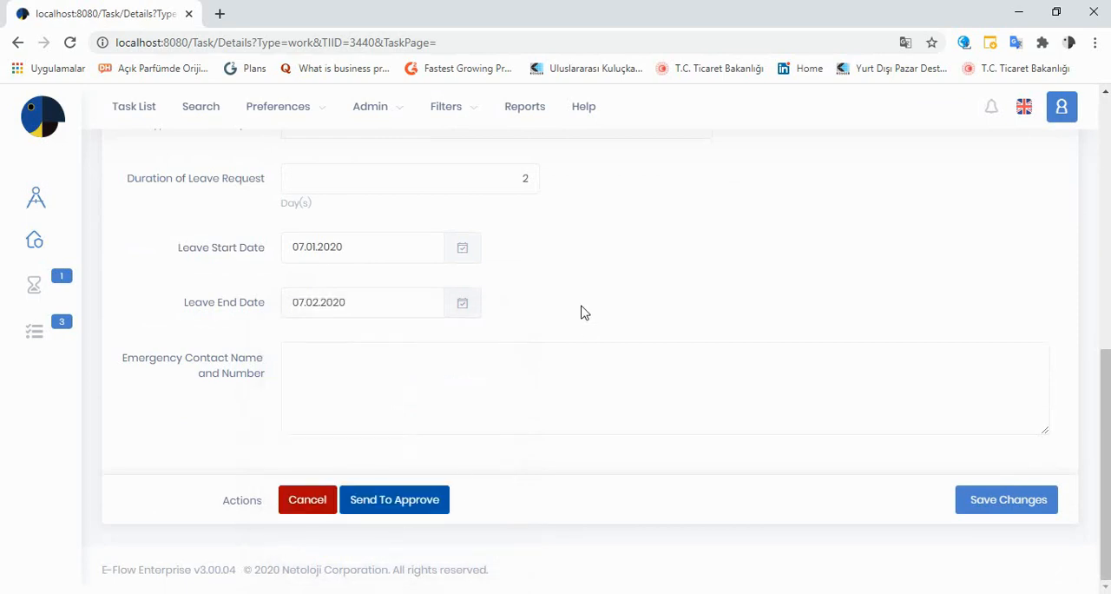
- Enter test as the emergency contact name and number and send the request to approve
click(426, 407)
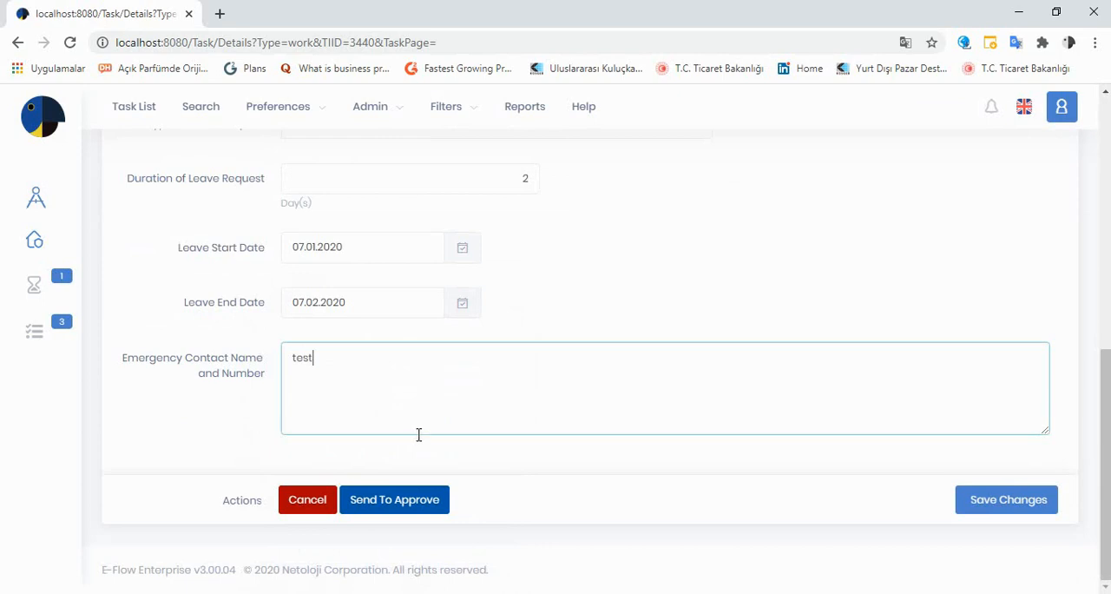
click(404, 502)
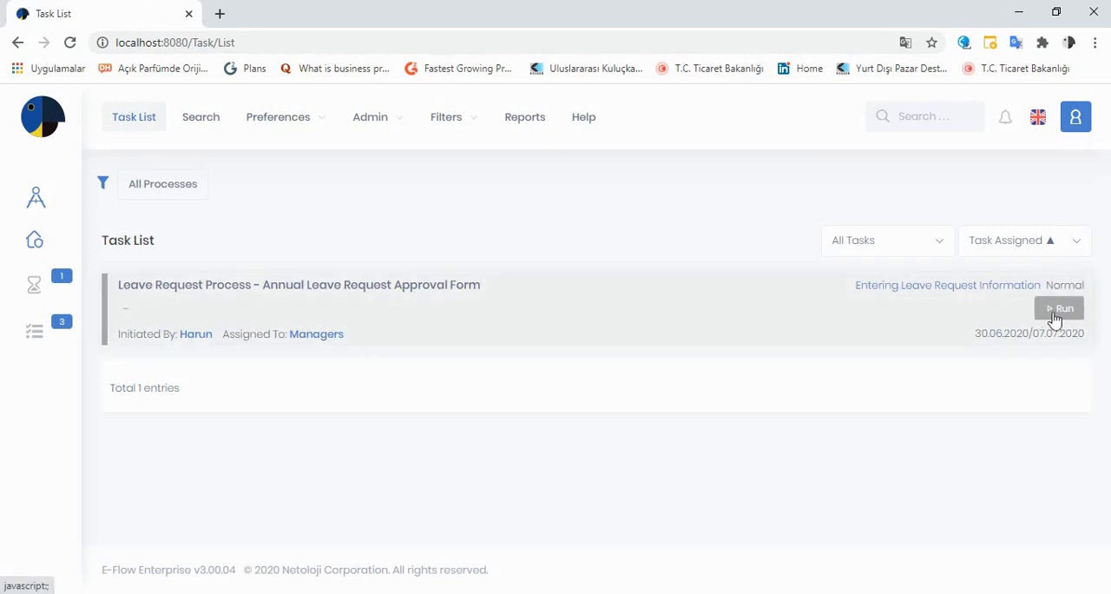
- Run the Annual Leave Request Approval Form task, review the request details and approve it
click(1058, 309)
scroll(513, 372, down, 4)
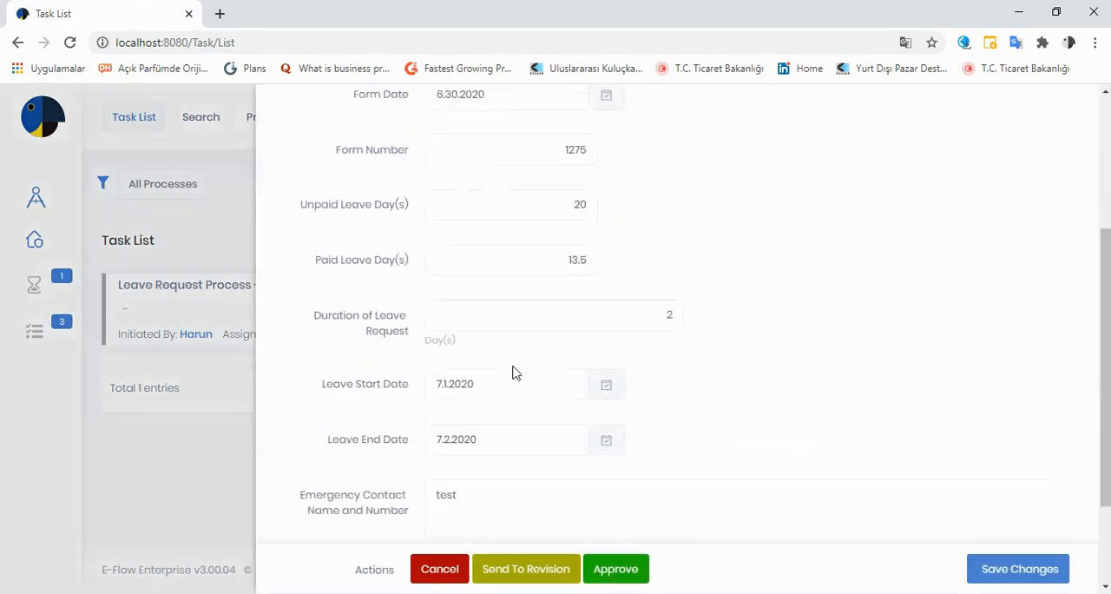
scroll(513, 373, down, 1)
scroll(514, 367, up, 4)
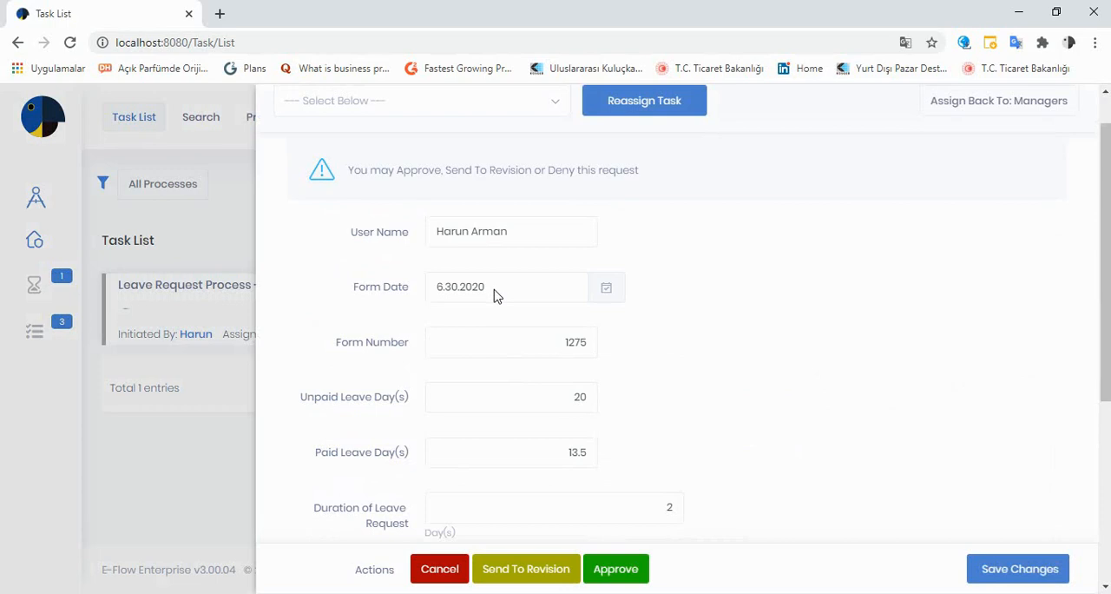
scroll(496, 295, down, 2)
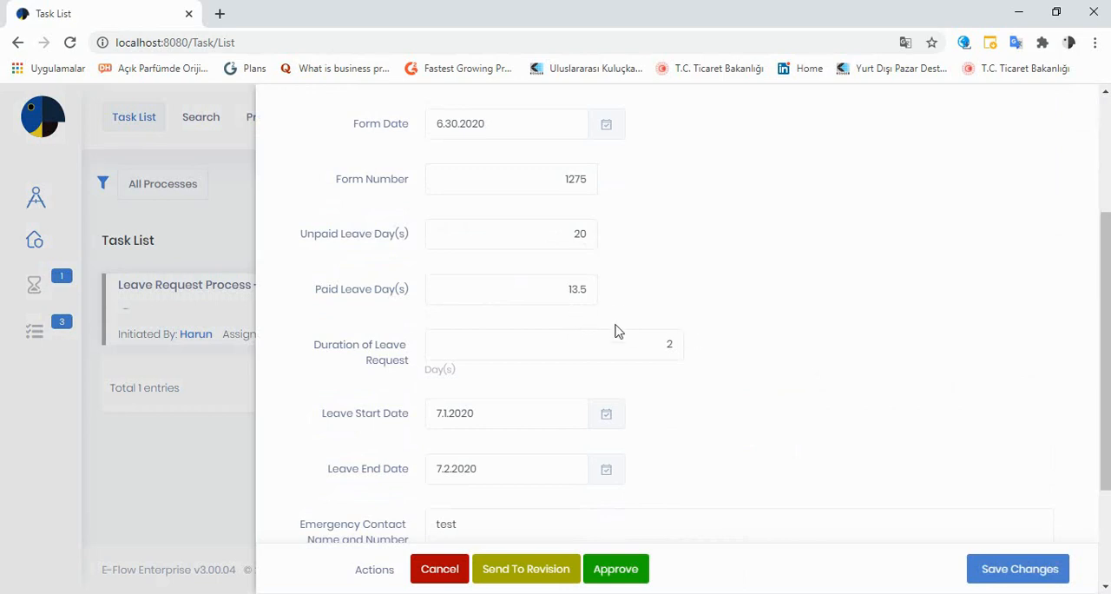
scroll(625, 333, down, 1)
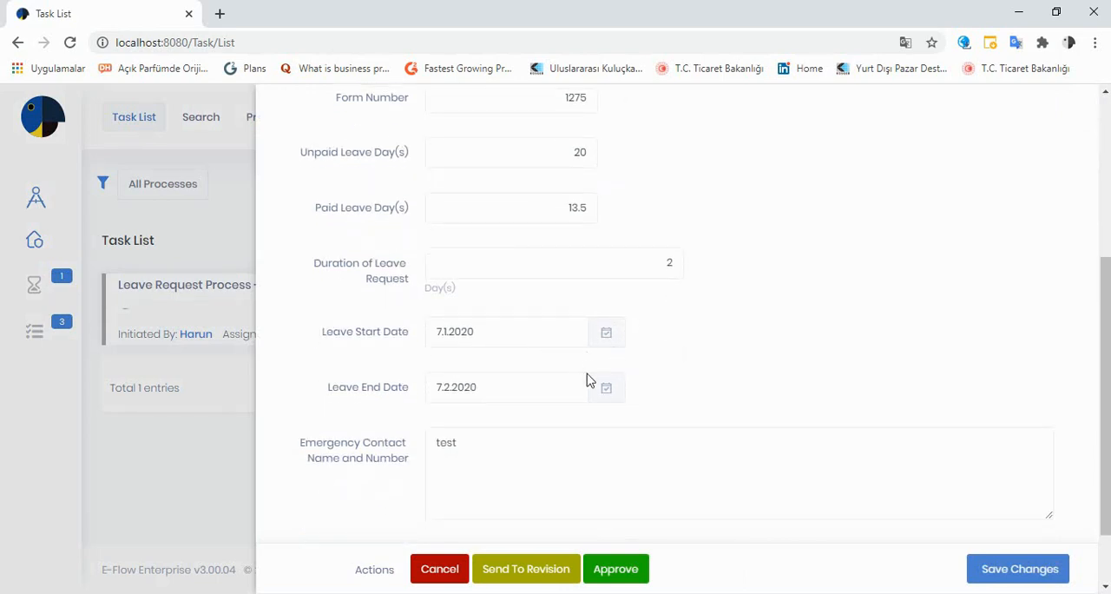
scroll(578, 404, down, 1)
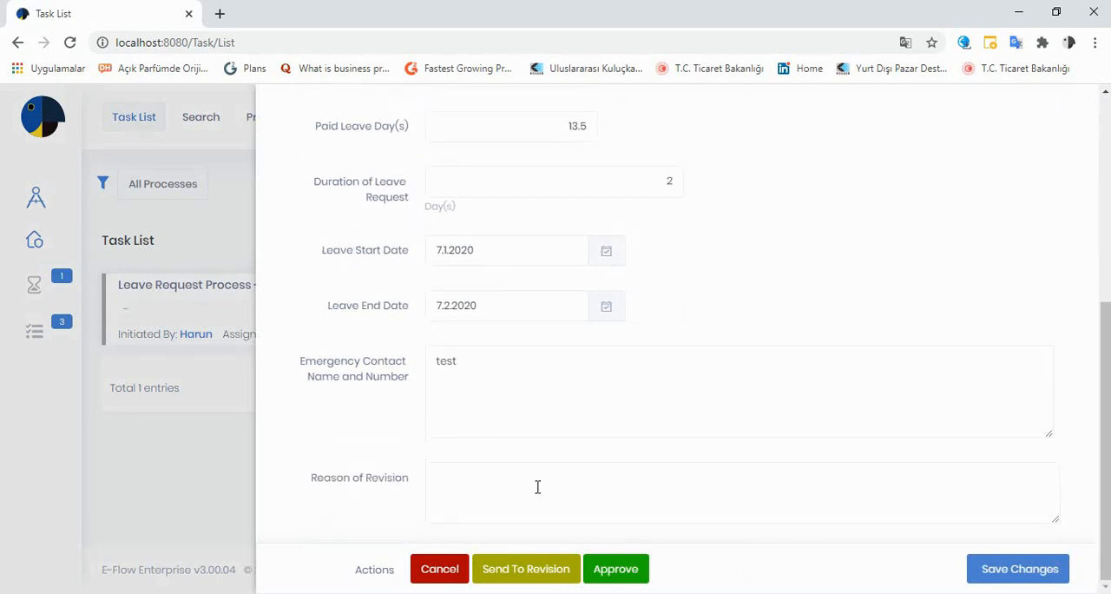
click(616, 573)
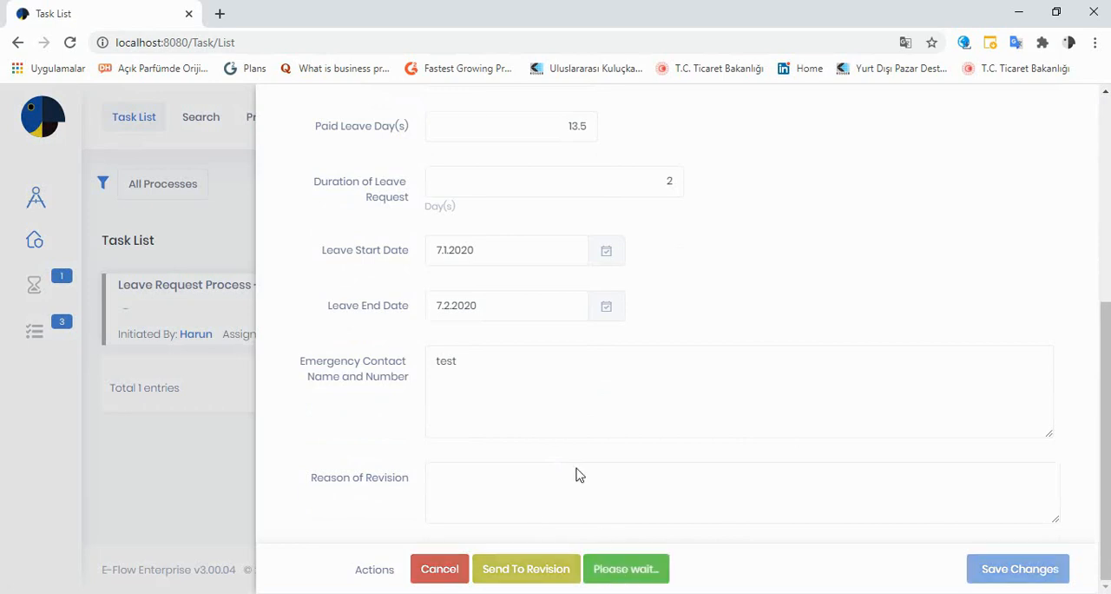